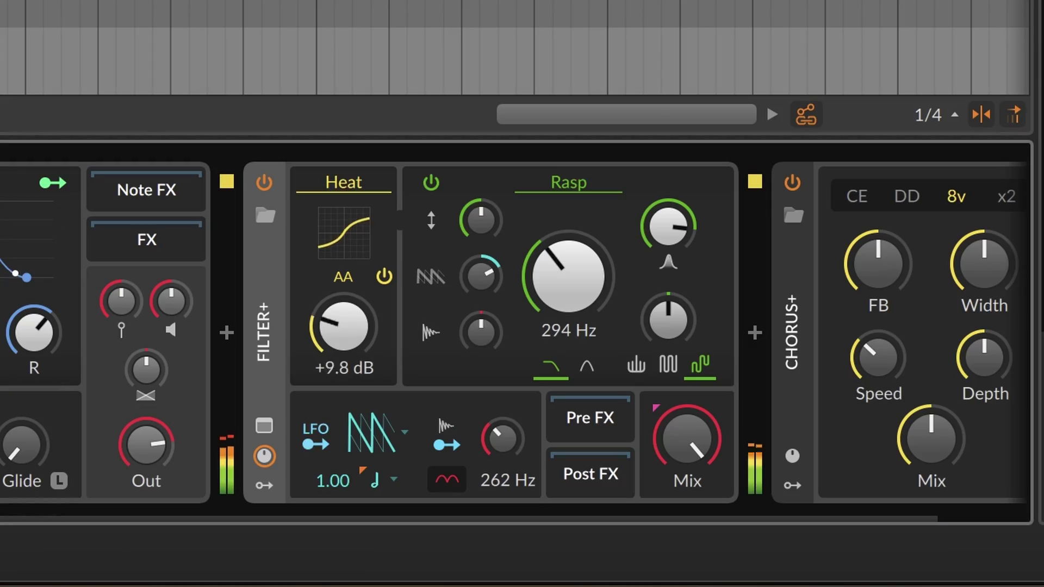
Step: Turn the Filter+ Heat shaper's drive down toward +1.8 dB
{"action": "mouse_move", "coordinate": [615, 468]}
{"action": "left_mouse_down"}
{"action": "mouse_move", "coordinate": [614, 456]}
{"action": "mouse_move", "coordinate": [615, 466]}
{"action": "left_mouse_up"}
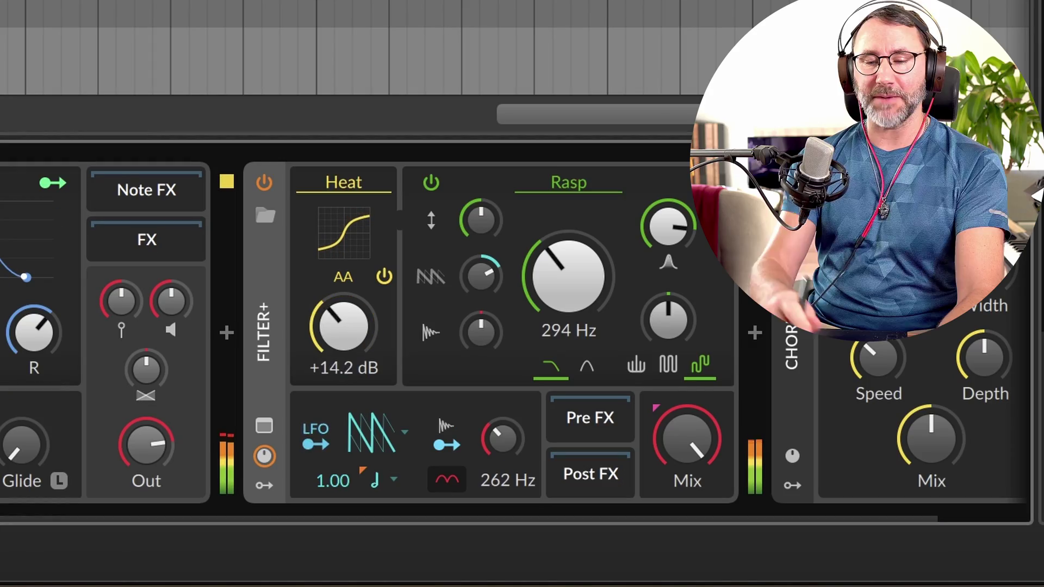
{"action": "left_click_drag", "start_coordinate": [342, 326], "coordinate": [343, 335]}
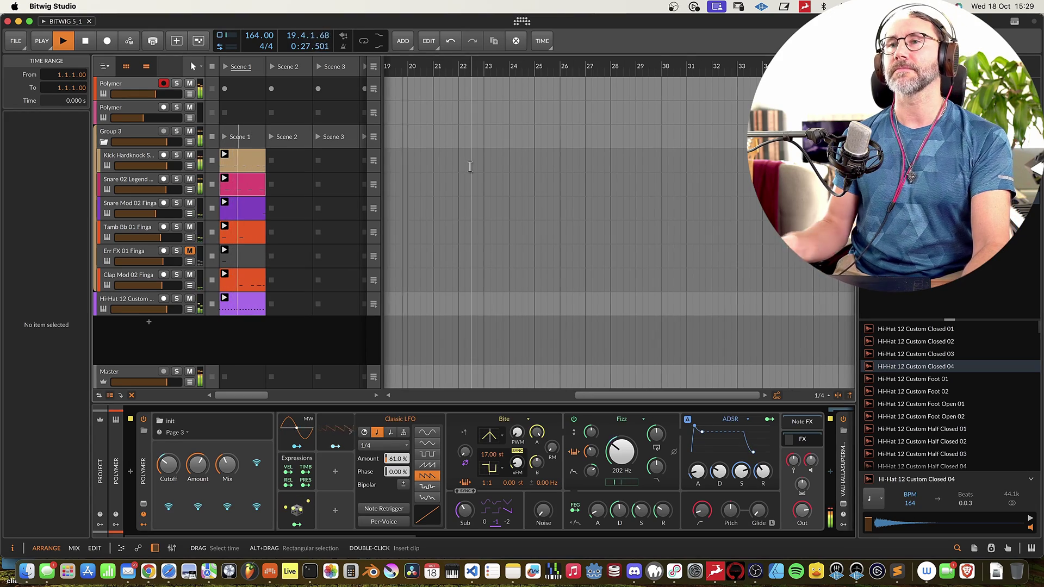
Step: Stop playback, move the play position to bar 28, and show the top Polymer track's devices
{"action": "left_click", "coordinate": [143, 118]}
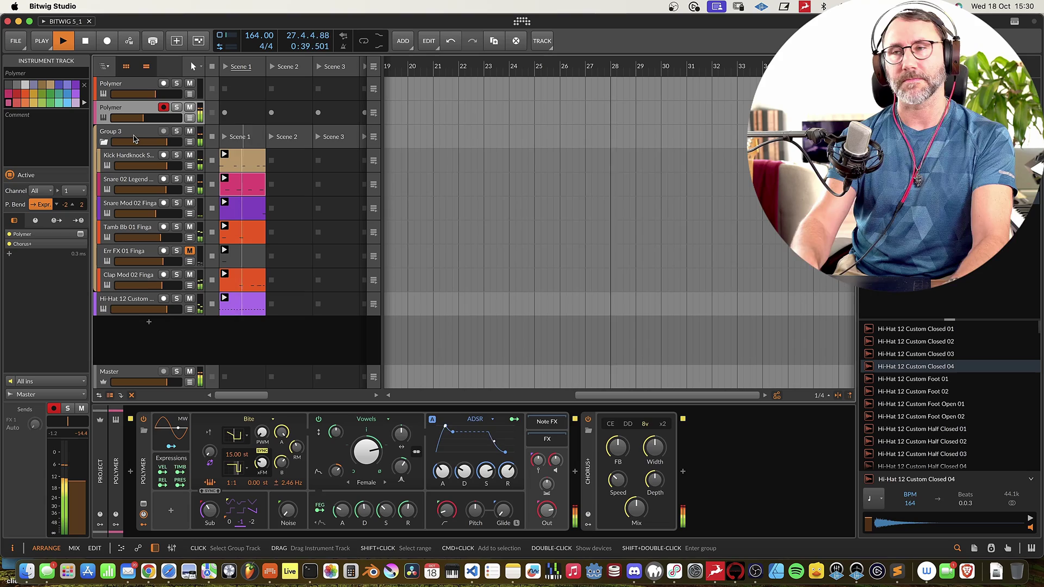
{"action": "key", "text": "space"}
{"action": "left_click", "coordinate": [624, 114]}
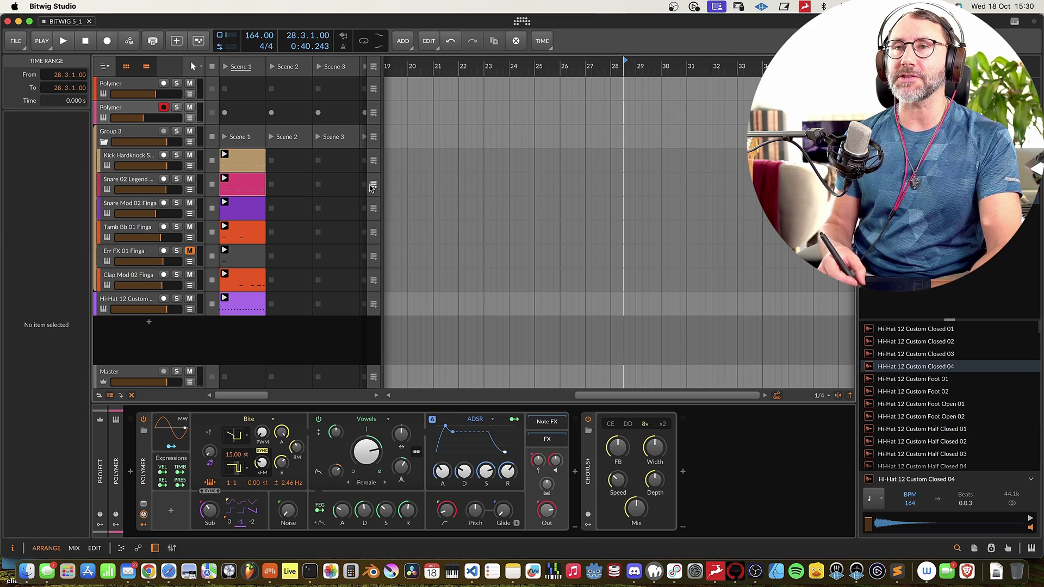
{"action": "left_click", "coordinate": [141, 90]}
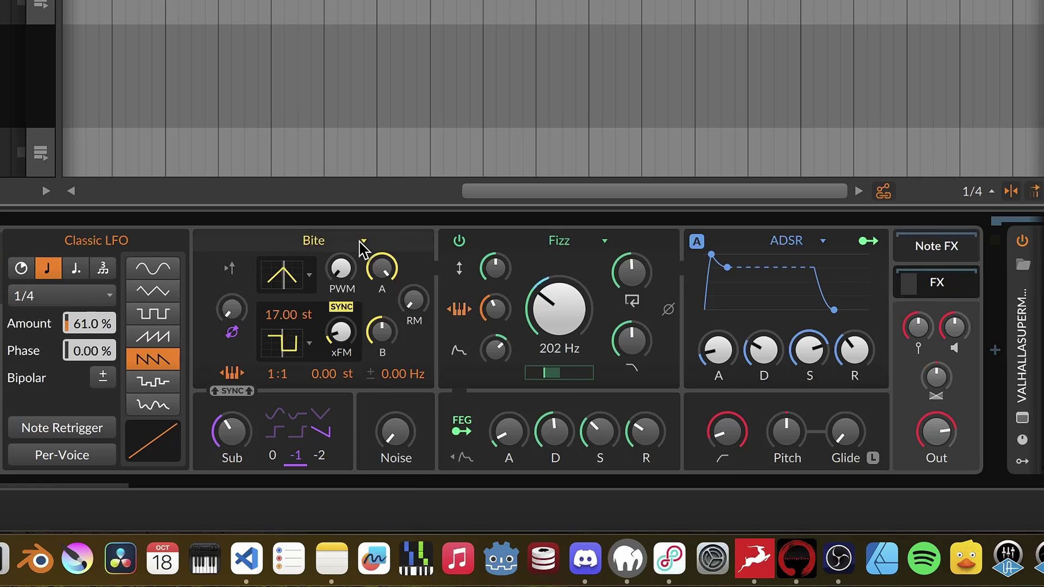
Step: Keep Bite as the oscillator and lower the Amount macro until the Classic LFO amount reads 0.00%
{"action": "left_click", "coordinate": [362, 242]}
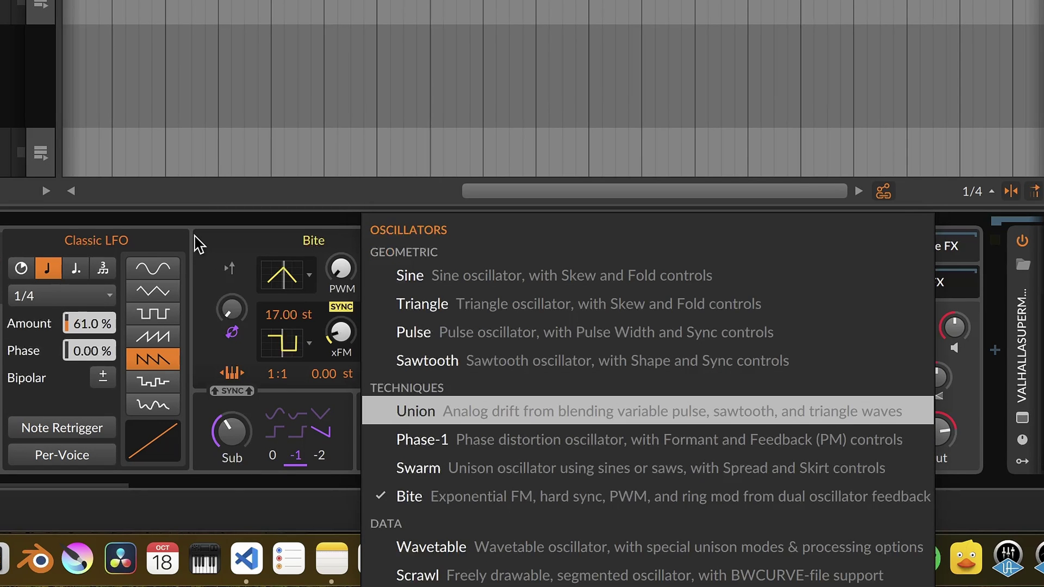
{"action": "left_click", "coordinate": [199, 245]}
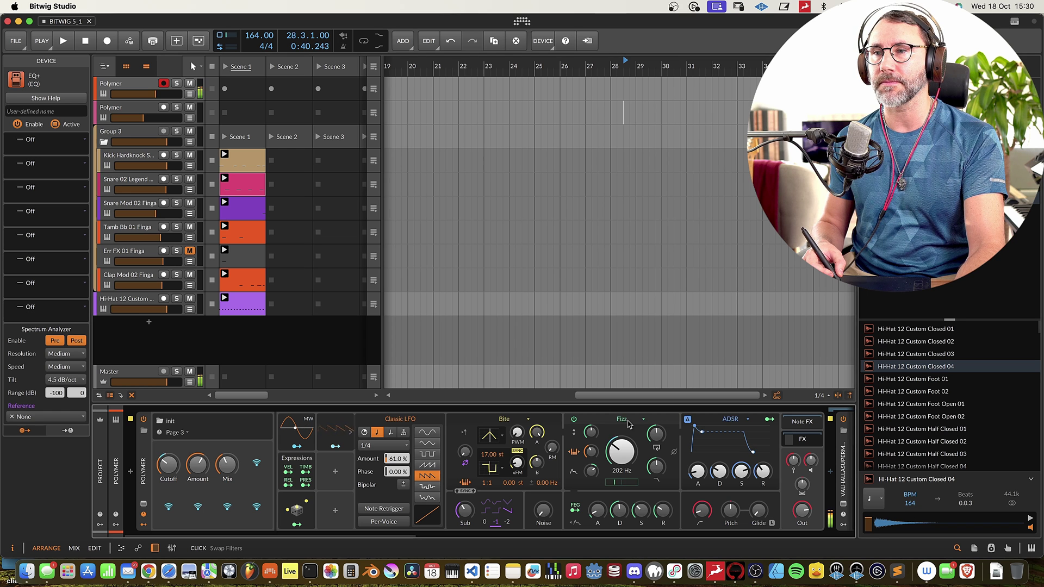
{"action": "left_click_drag", "start_coordinate": [200, 467], "coordinate": [201, 478]}
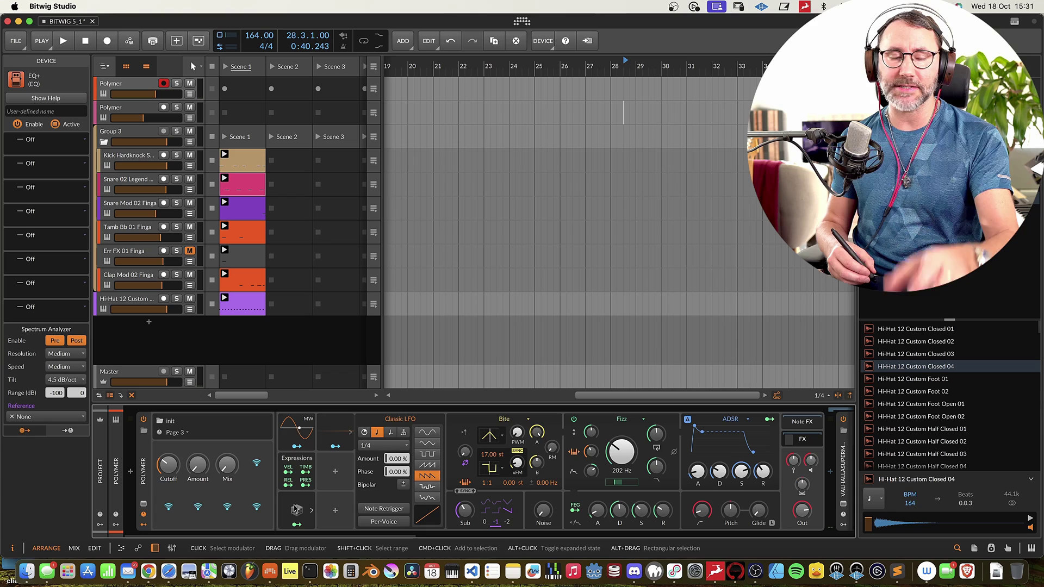
Step: Raise the Amount macro so the Classic LFO reads 47.5%, and set Mix to about 0.3
{"action": "mouse_move", "coordinate": [198, 465]}
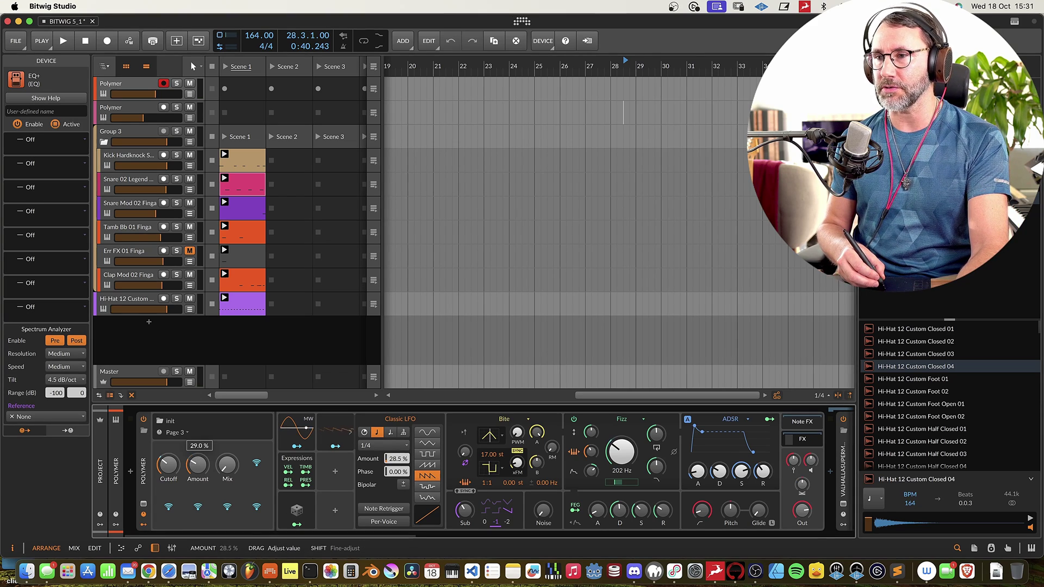
{"action": "left_click_drag", "start_coordinate": [197, 465], "coordinate": [199, 467]}
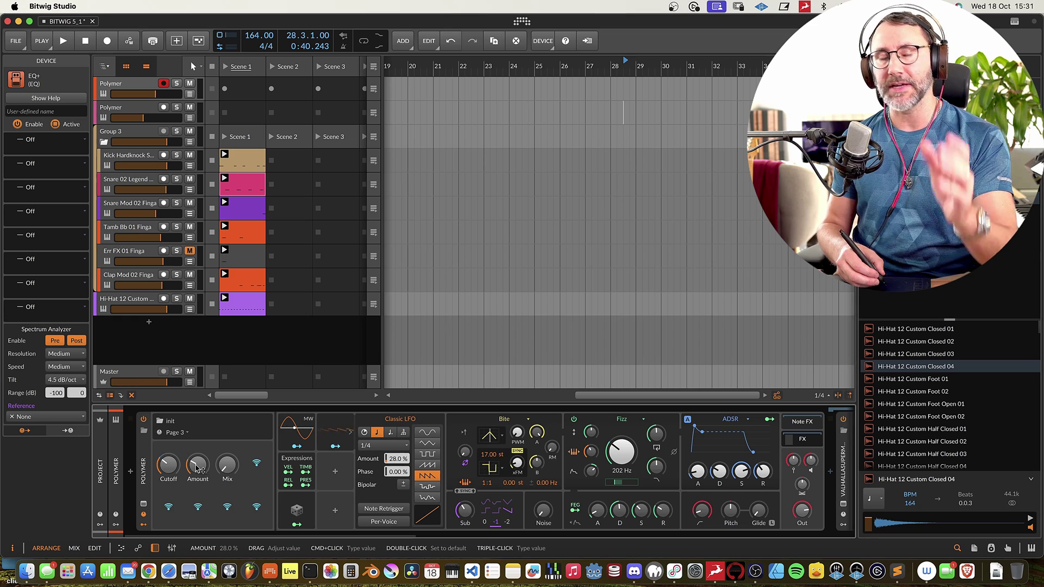
{"action": "left_click_drag", "start_coordinate": [192, 470], "coordinate": [227, 467]}
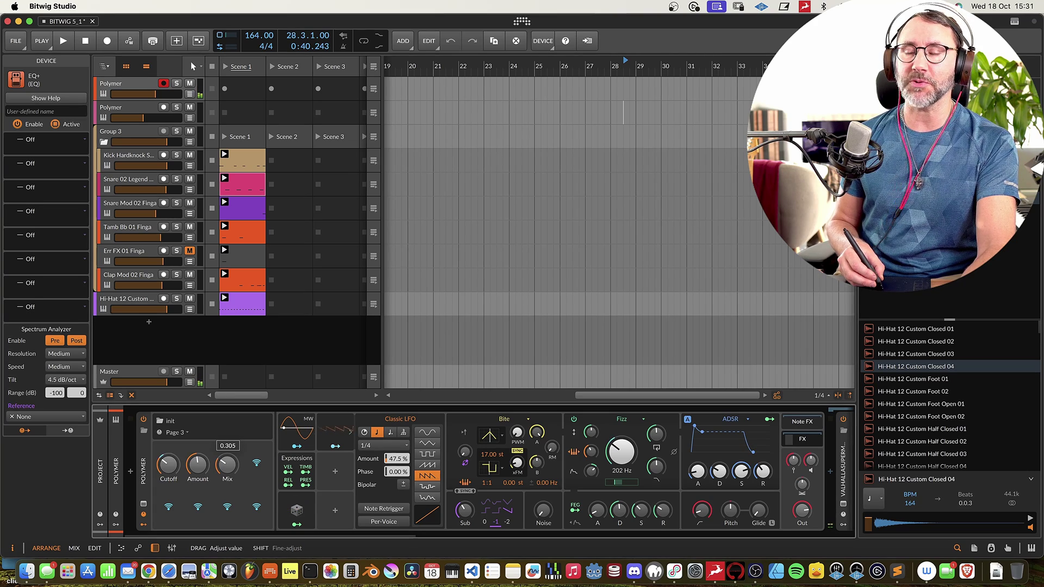
{"action": "left_click_drag", "start_coordinate": [227, 468], "coordinate": [227, 466]}
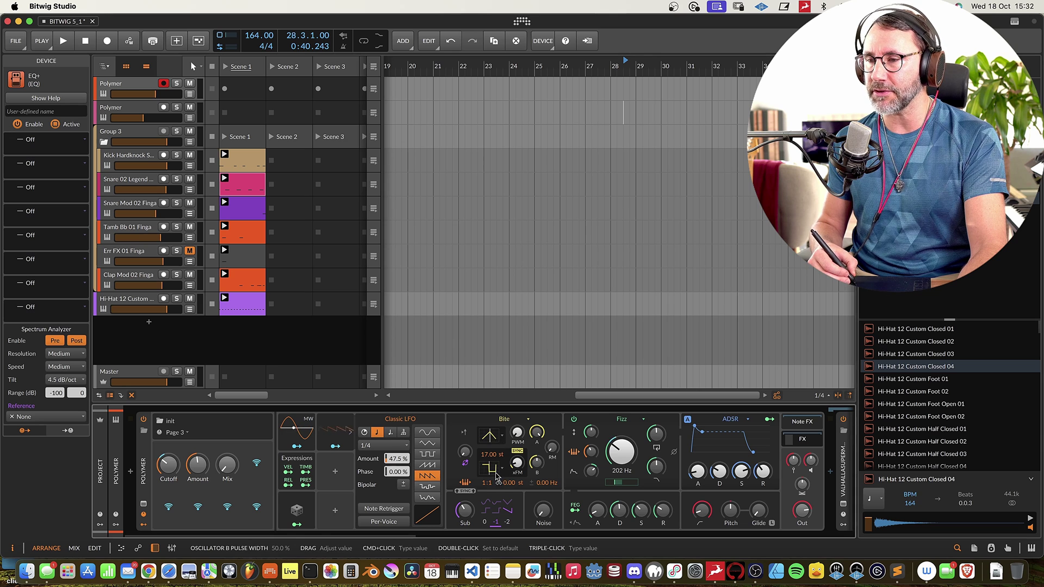
Step: Give Bite's oscillator A the Triangle To Saw waveshape, adjusting its pulse width along the way
{"action": "left_click", "coordinate": [502, 436]}
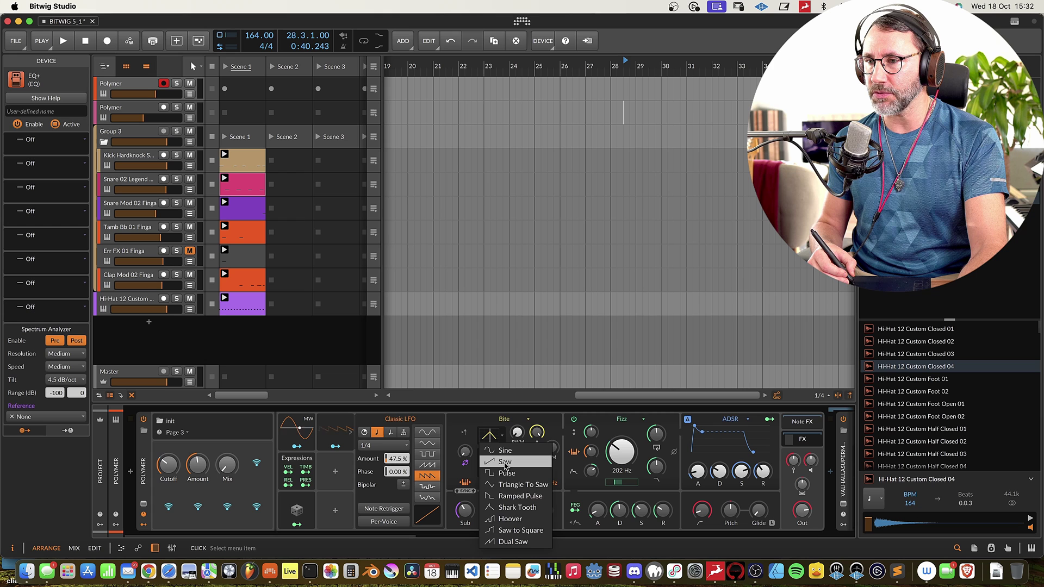
{"action": "left_click", "coordinate": [508, 519]}
{"action": "left_click_drag", "start_coordinate": [493, 445], "coordinate": [493, 422]}
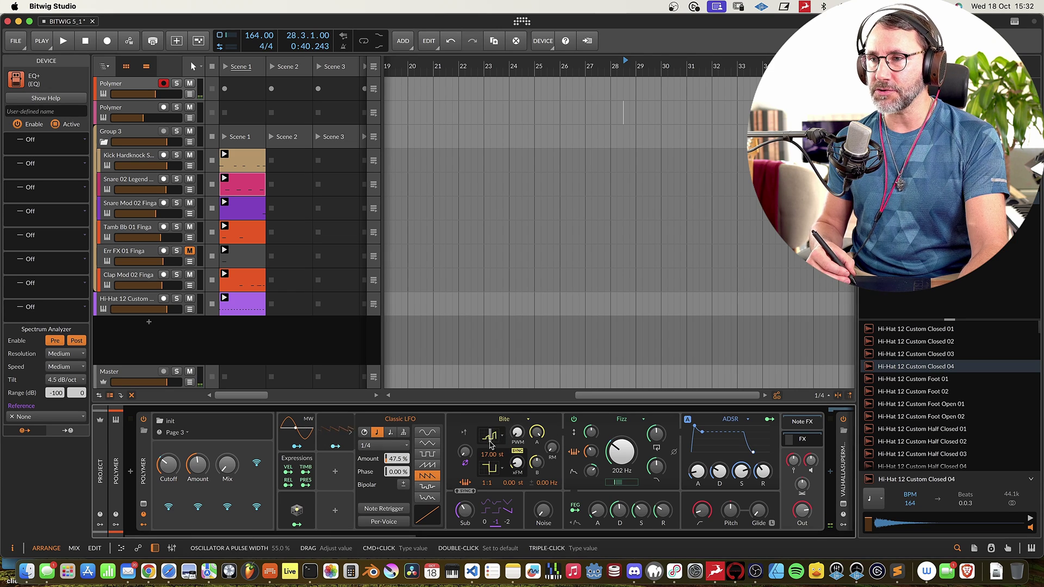
{"action": "left_click_drag", "start_coordinate": [496, 435], "coordinate": [496, 435]}
{"action": "left_click", "coordinate": [502, 435]}
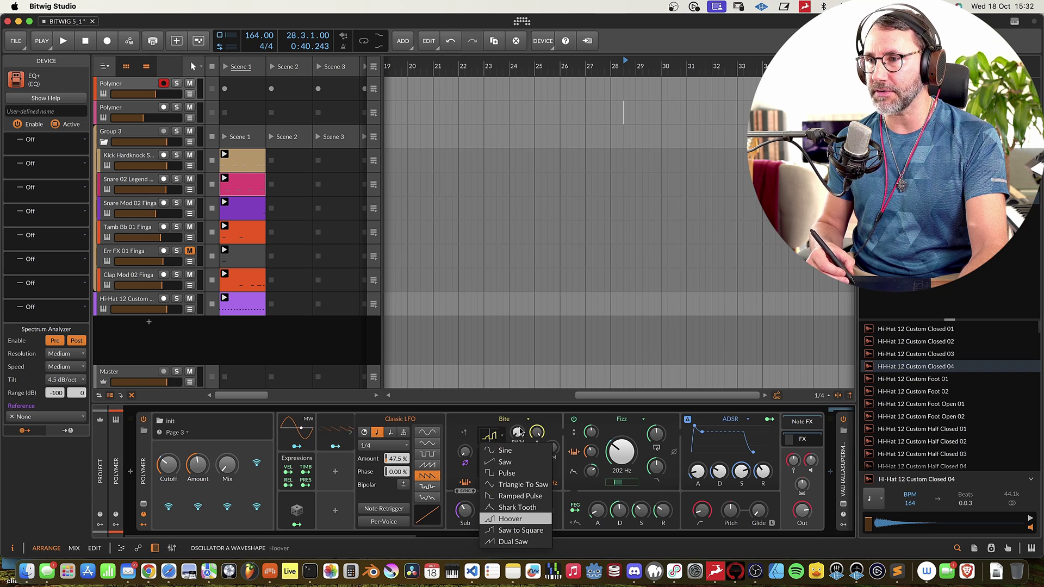
{"action": "left_click", "coordinate": [518, 484]}
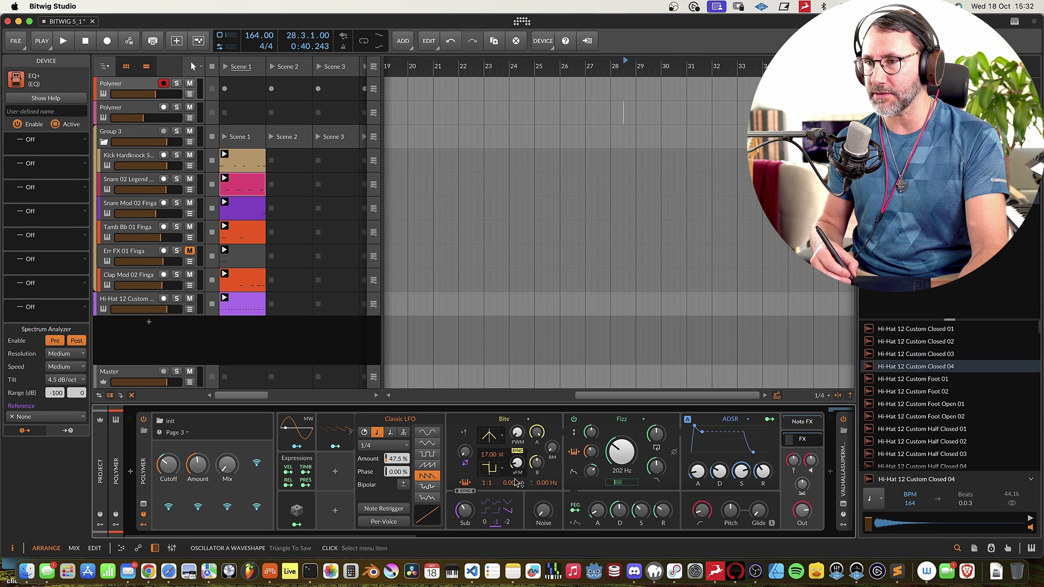
Step: Raise the exponential FM to about +40 st and set pulse width modulation to 11.5%
{"action": "left_click", "coordinate": [491, 471]}
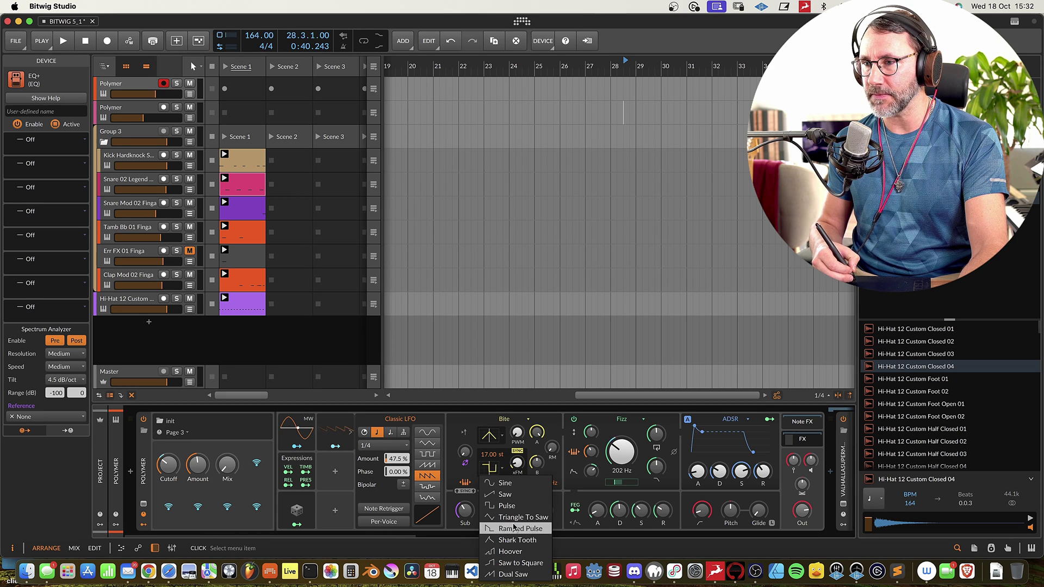
{"action": "left_click", "coordinate": [475, 431]}
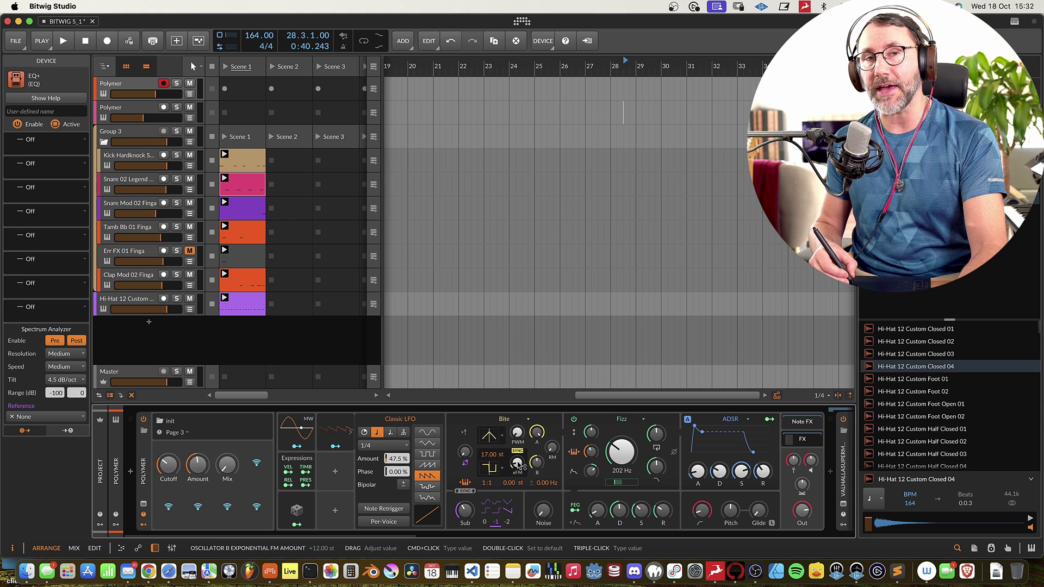
{"action": "left_click_drag", "start_coordinate": [520, 466], "coordinate": [520, 444]}
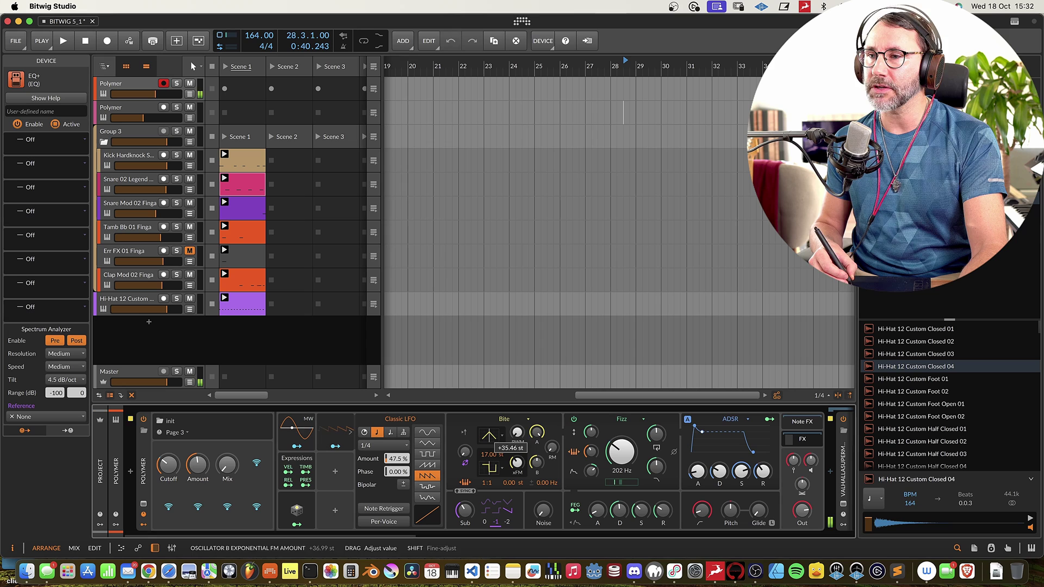
{"action": "left_click_drag", "start_coordinate": [517, 433], "coordinate": [538, 433]}
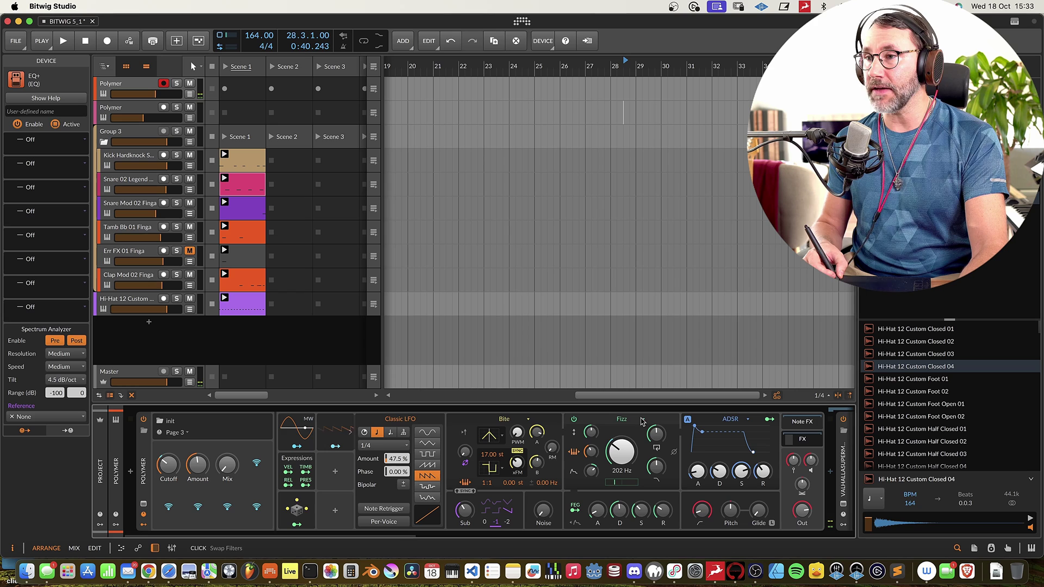
Step: Settle the Fizz cutoff near 269 Hz and show the second Polymer track's Bite–Vowels patch
{"action": "left_click_drag", "start_coordinate": [621, 451], "coordinate": [656, 434]}
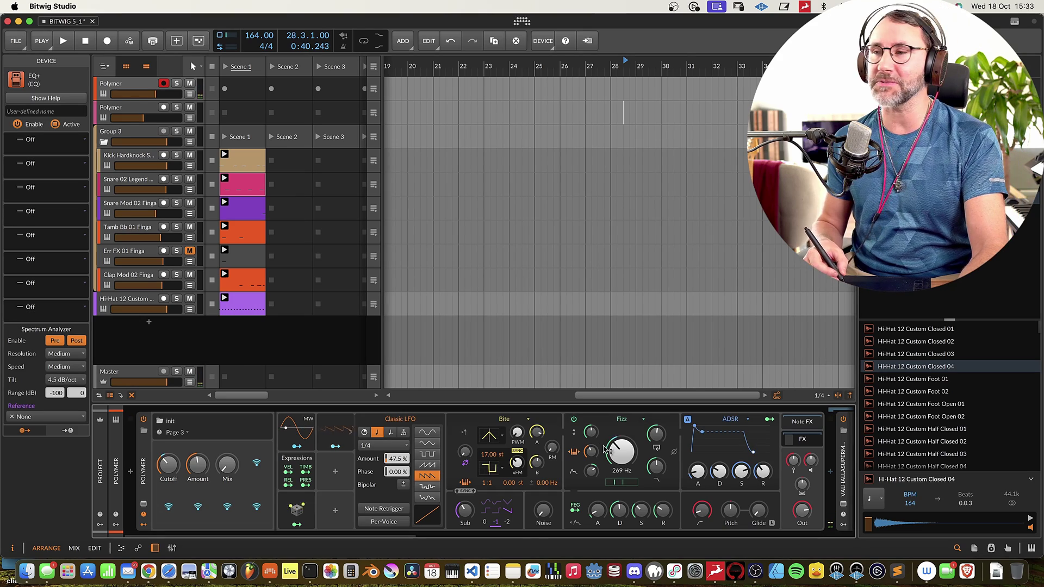
{"action": "left_click", "coordinate": [635, 422]}
{"action": "key", "text": "Escape"}
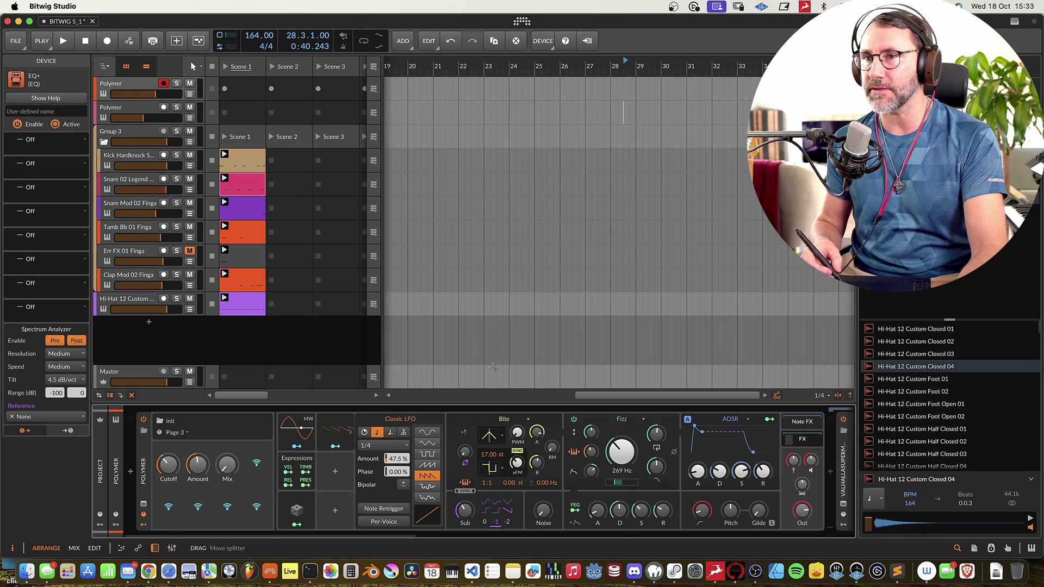
{"action": "left_click", "coordinate": [144, 112]}
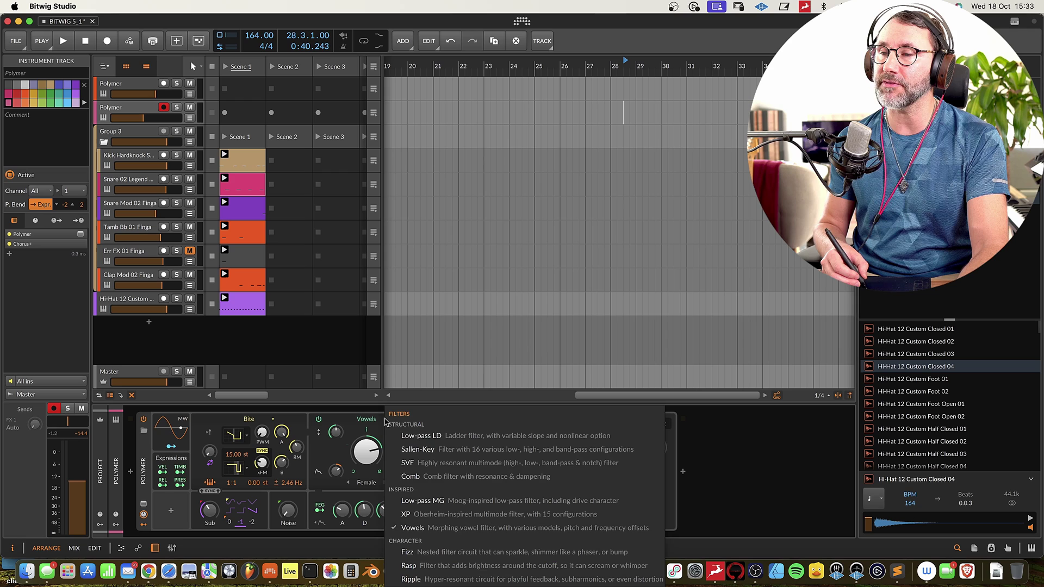
Step: Keep Vowels as the filter type and raise its vowel blend from 2% to about 68%
{"action": "left_click", "coordinate": [385, 422]}
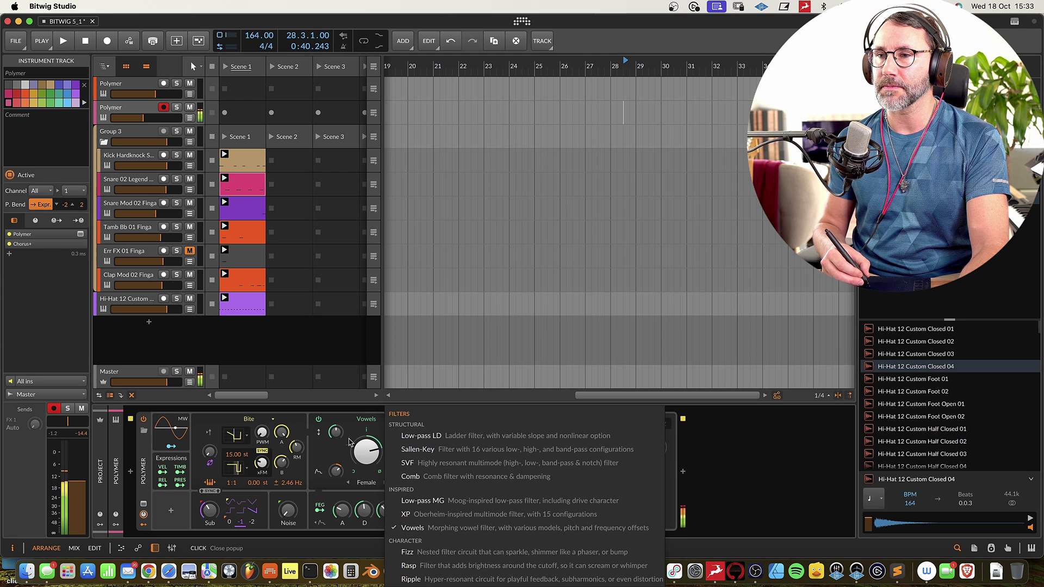
{"action": "left_click", "coordinate": [368, 452]}
{"action": "left_click_drag", "start_coordinate": [369, 461], "coordinate": [367, 452]}
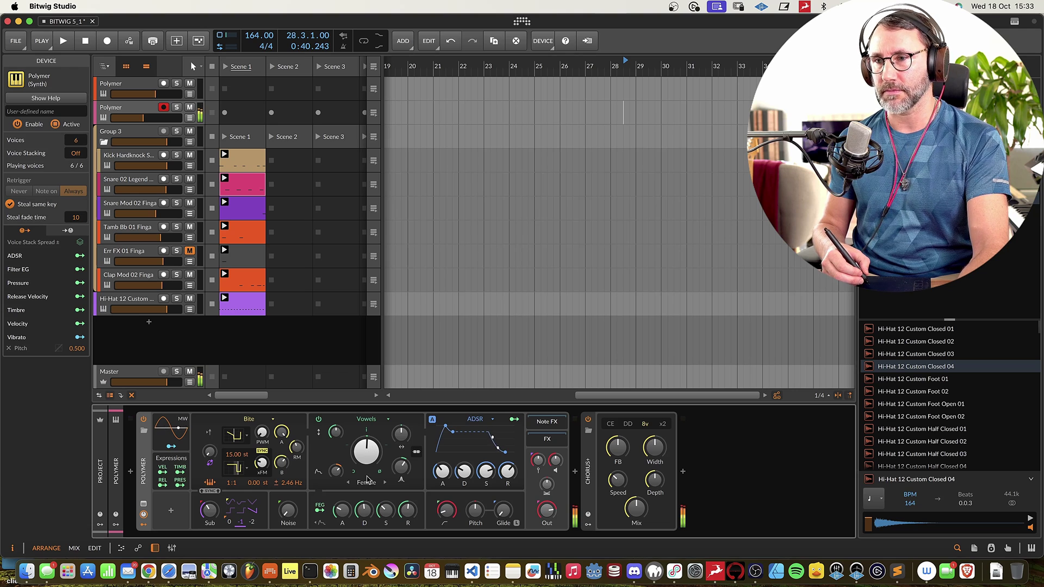
{"action": "mouse_move", "coordinate": [342, 510]}
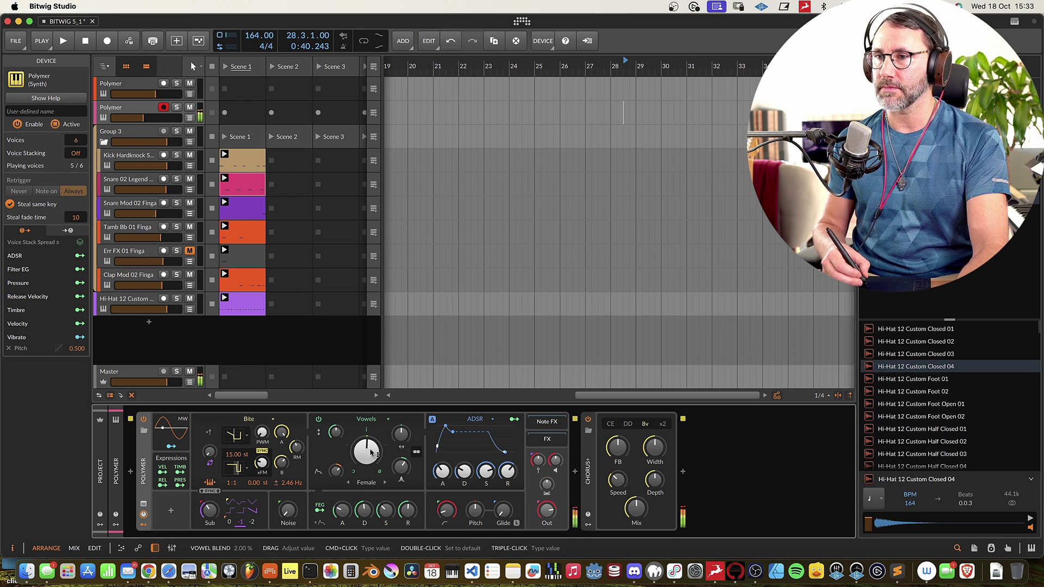
{"action": "left_click_drag", "start_coordinate": [371, 452], "coordinate": [371, 499]}
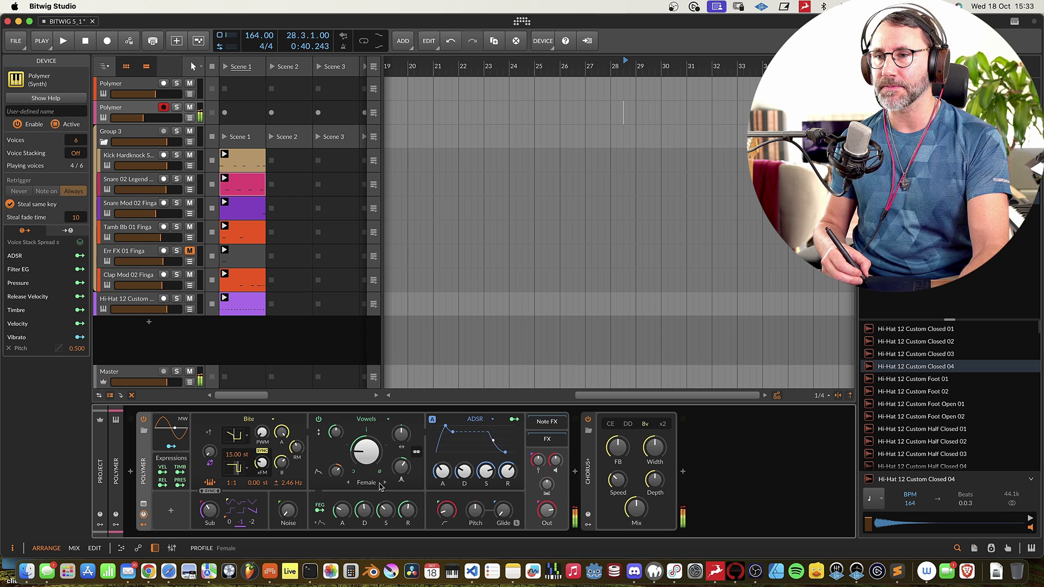
Step: Move the Vowels profile from Men 1 to Women 2 and drop the vowel blend to 17%
{"action": "left_click", "coordinate": [385, 483]}
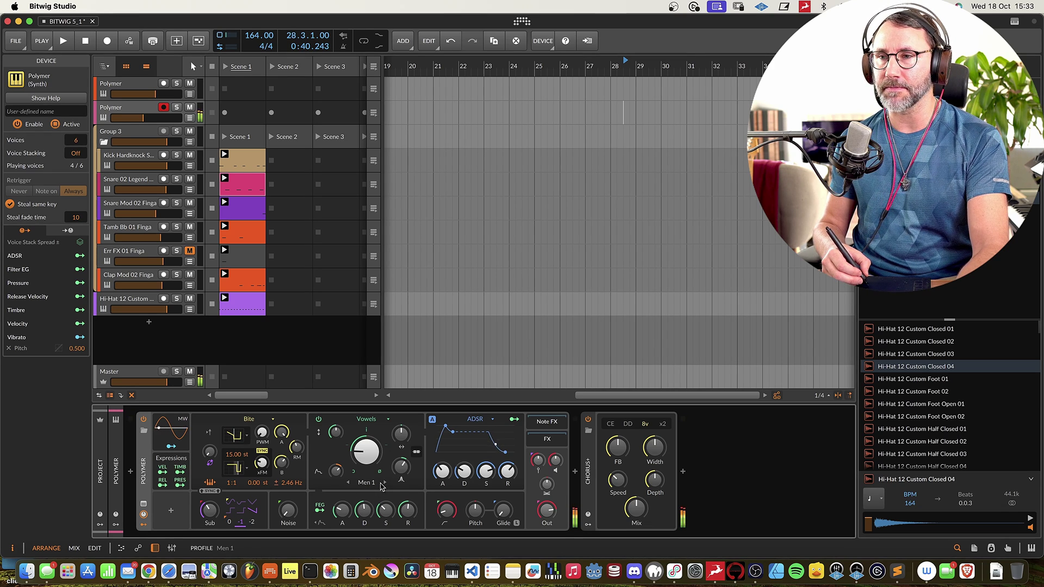
{"action": "left_click_drag", "start_coordinate": [366, 451], "coordinate": [381, 443]}
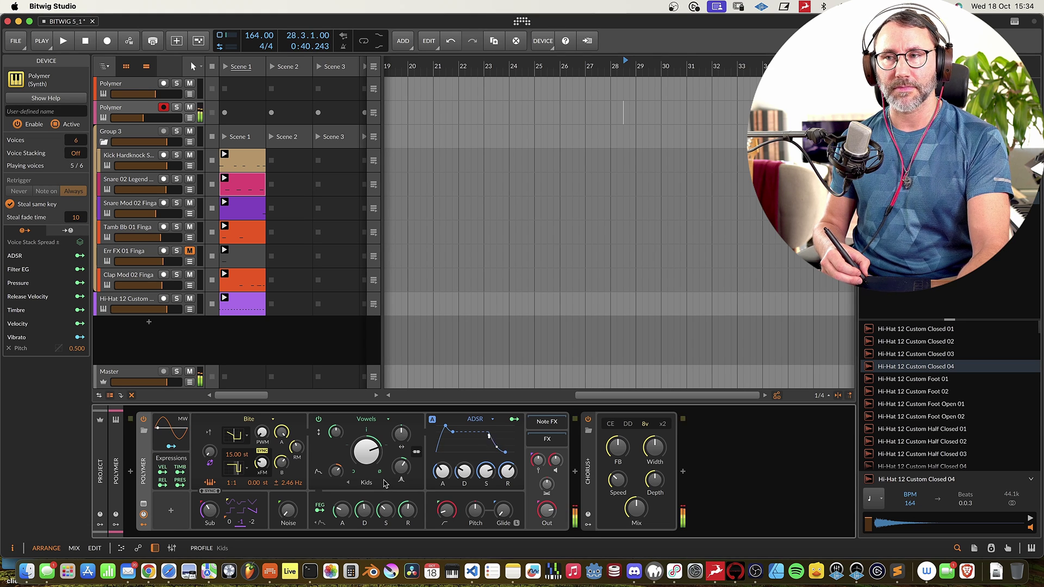
{"action": "left_click", "coordinate": [384, 483]}
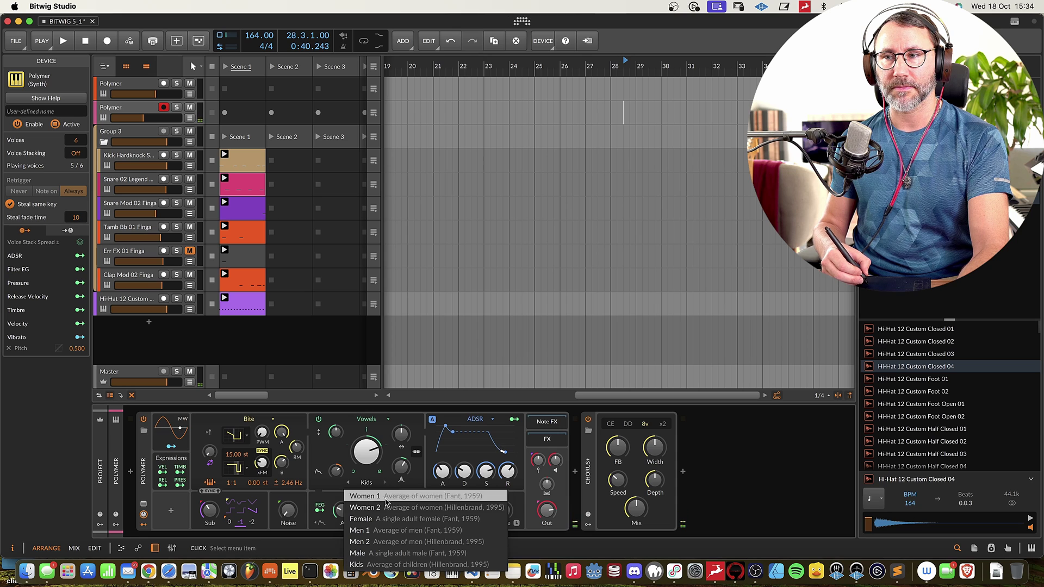
{"action": "left_click", "coordinate": [384, 498]}
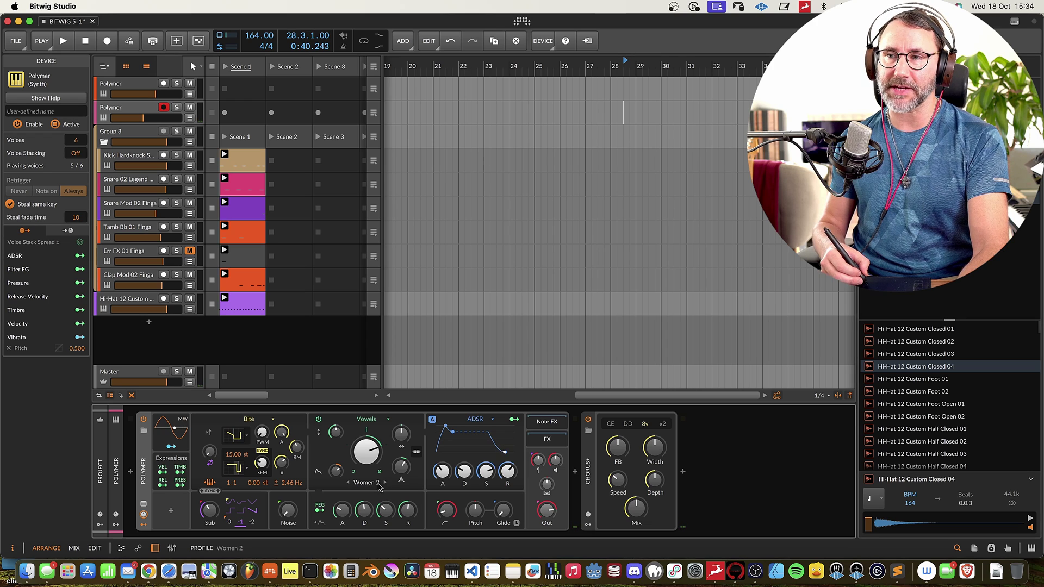
{"action": "left_click", "coordinate": [379, 484]}
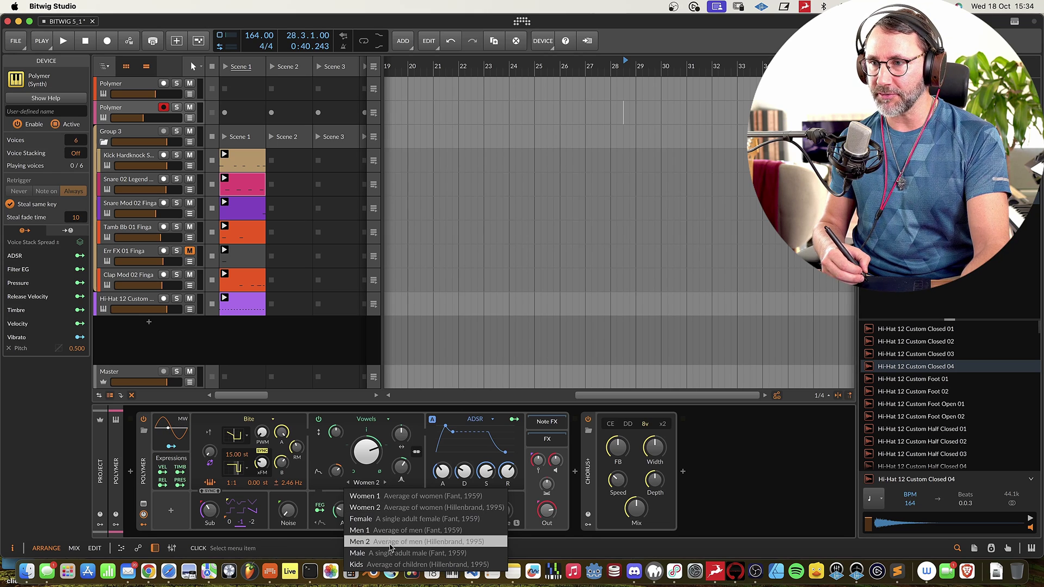
{"action": "left_click", "coordinate": [374, 485]}
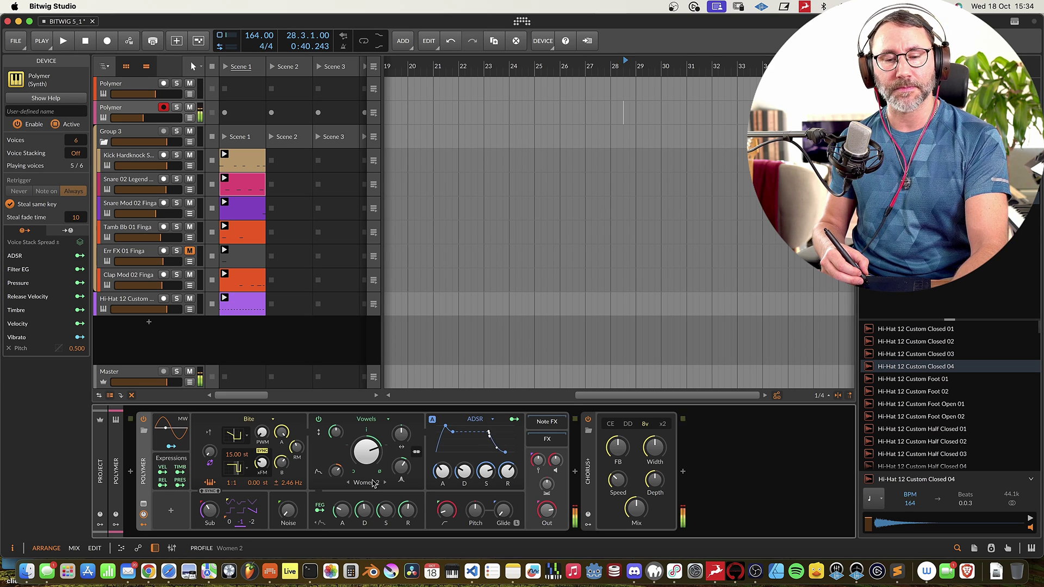
{"action": "left_click", "coordinate": [378, 486]}
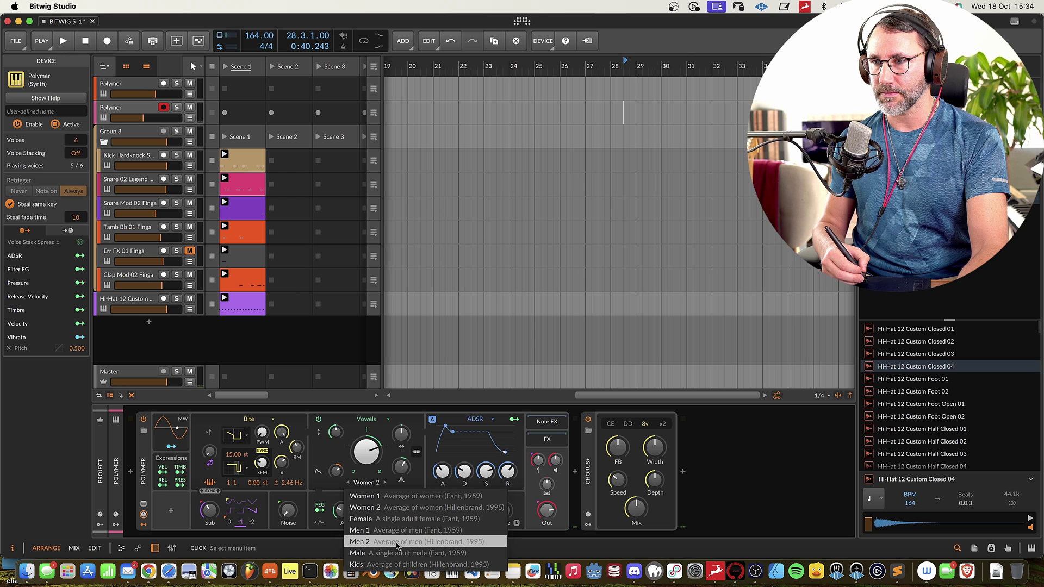
{"action": "left_click", "coordinate": [332, 489]}
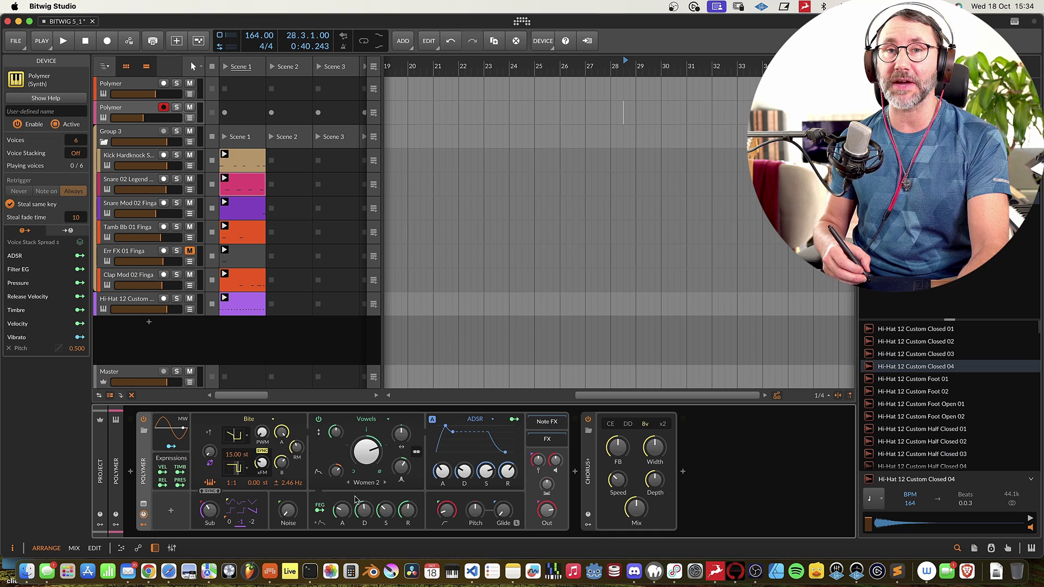
{"action": "left_click_drag", "start_coordinate": [367, 451], "coordinate": [366, 461]}
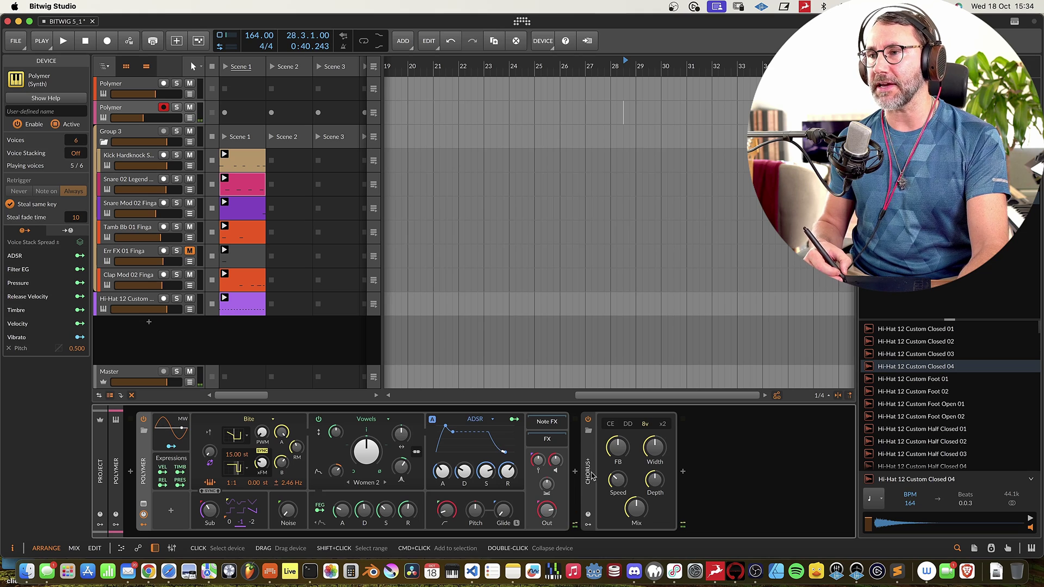
Step: Bypass and re-enable Chorus+ twice to compare the sound, leaving it switched on
{"action": "left_click", "coordinate": [588, 423]}
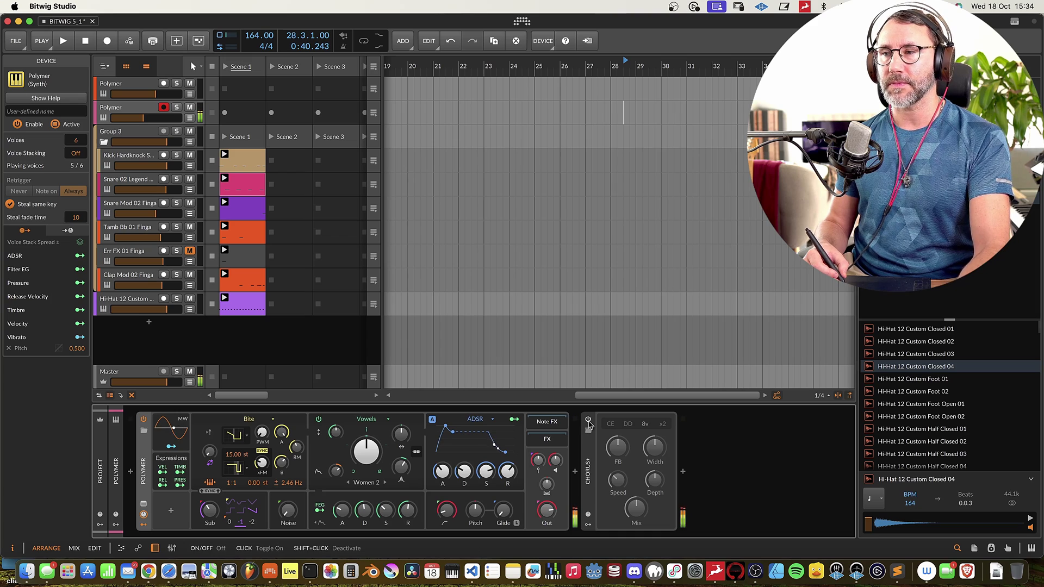
{"action": "left_click", "coordinate": [587, 420]}
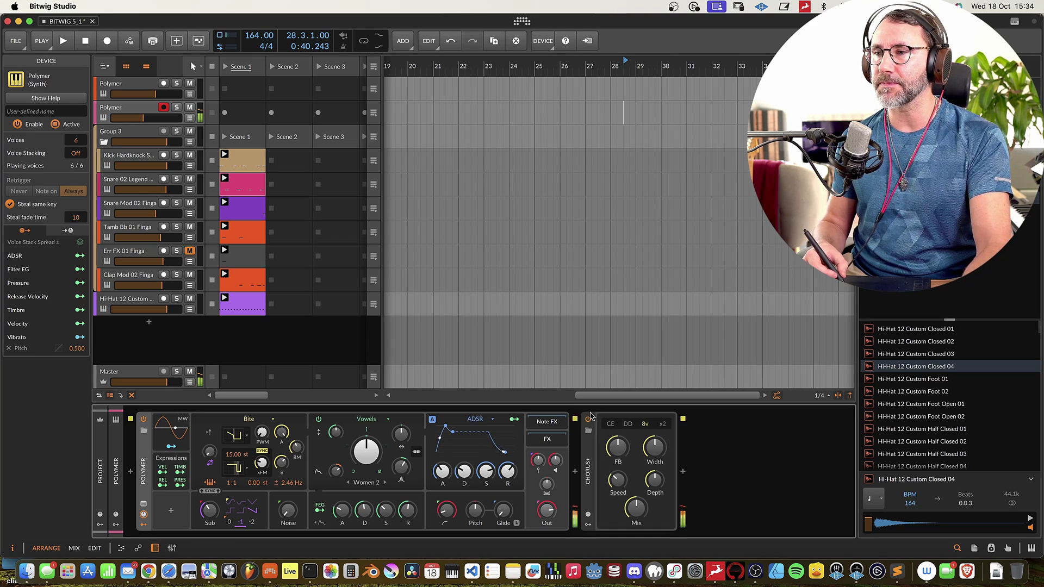
{"action": "left_click", "coordinate": [588, 420]}
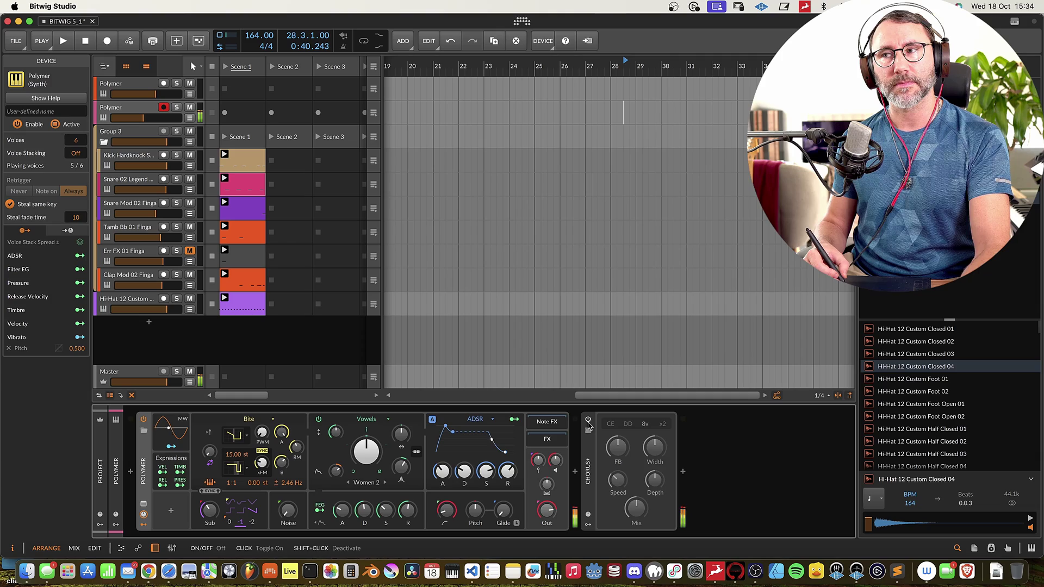
{"action": "left_click", "coordinate": [588, 421]}
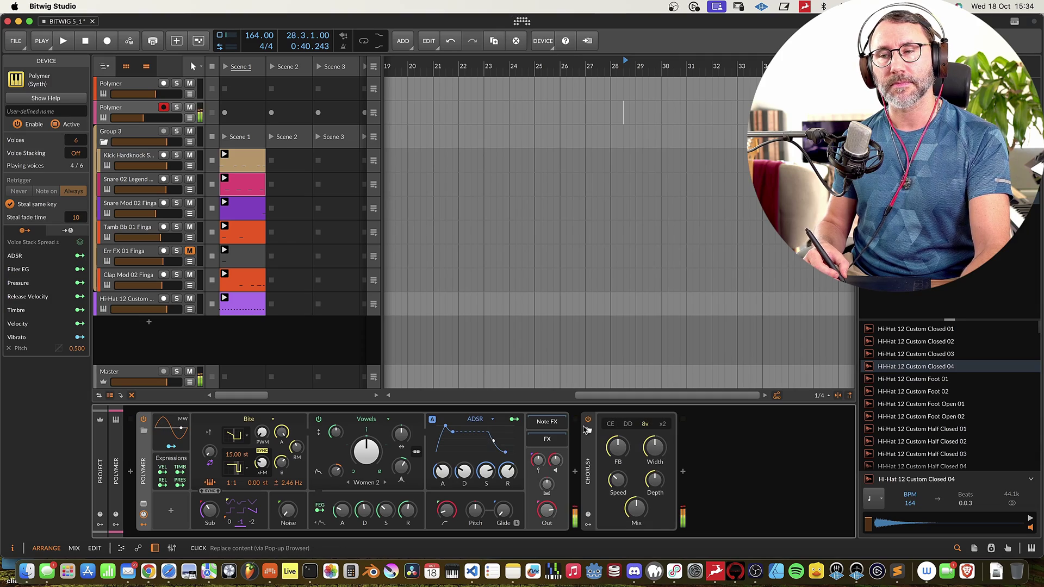
Step: Scroll bitwig.com in Safari through the filter, waveshaper and Sweep/Filter+ sections, then return to Bitwig
{"action": "left_click", "coordinate": [169, 569]}
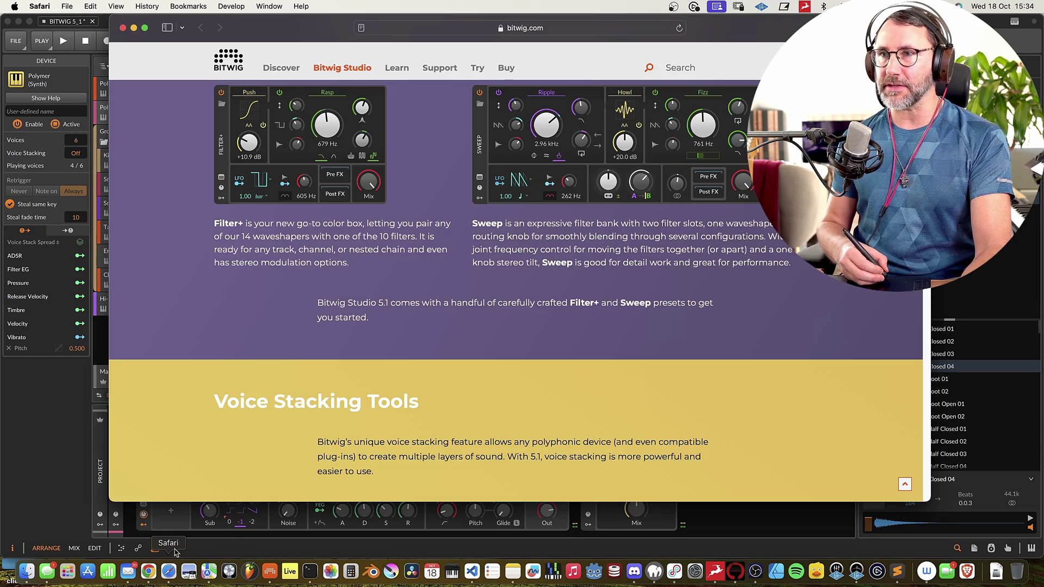
{"action": "scroll", "coordinate": [538, 321], "scroll_direction": "up", "scroll_amount": 15}
{"action": "scroll", "coordinate": [538, 323], "scroll_direction": "down", "scroll_amount": 8}
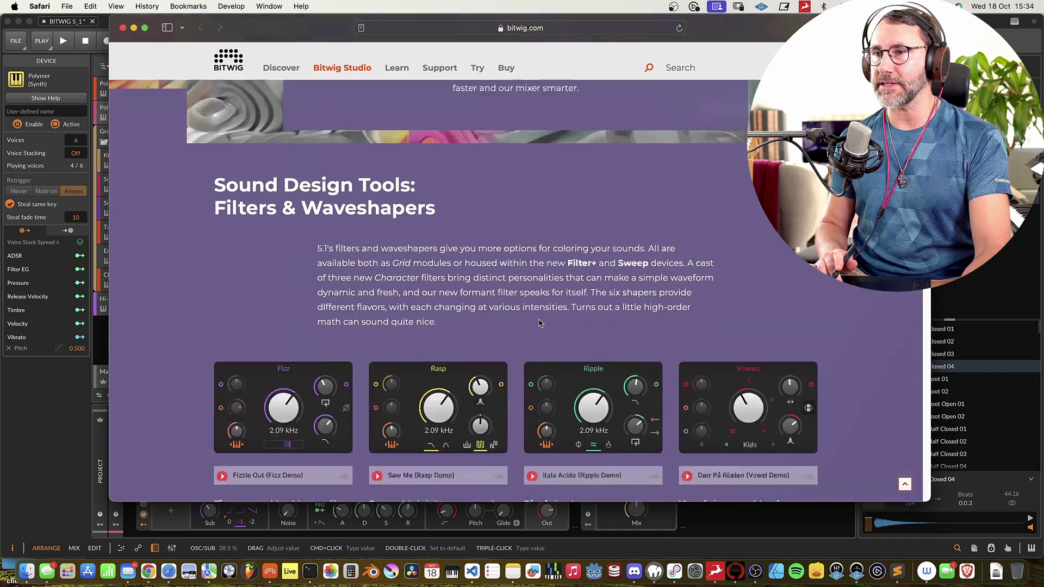
{"action": "scroll", "coordinate": [539, 323], "scroll_direction": "down", "scroll_amount": 5}
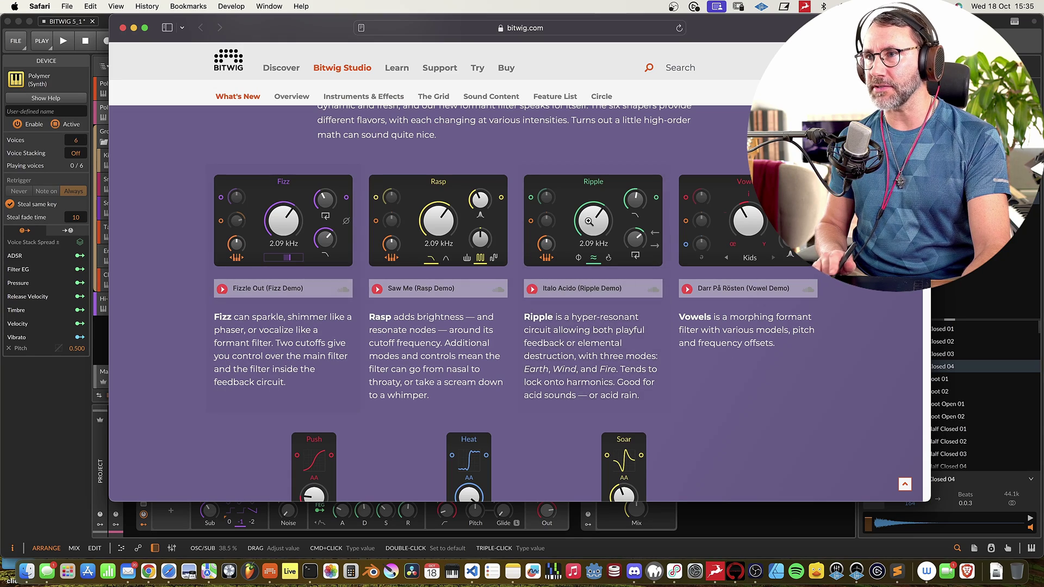
{"action": "scroll", "coordinate": [752, 220], "scroll_direction": "down", "scroll_amount": 6}
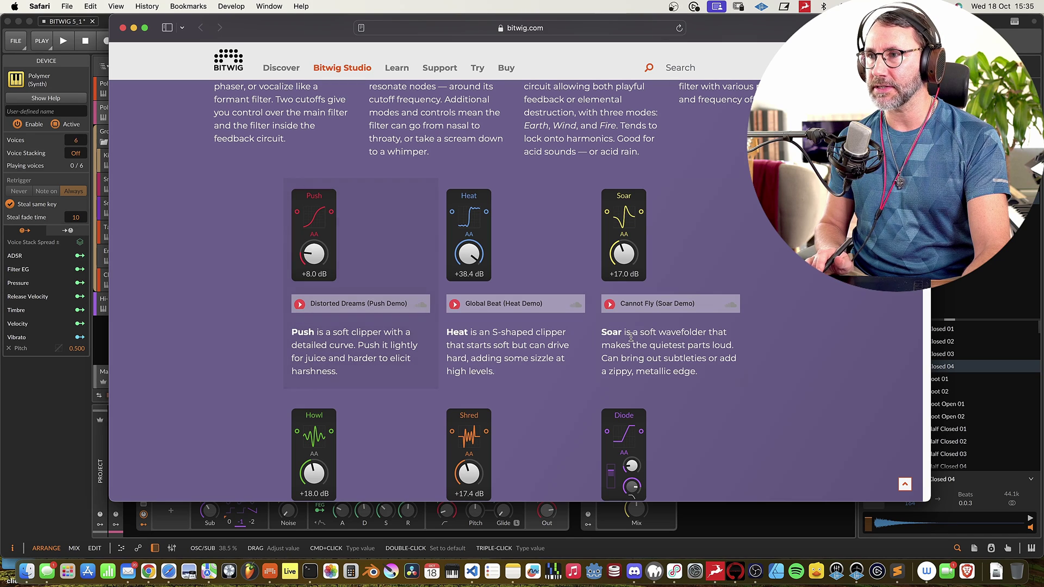
{"action": "scroll", "coordinate": [630, 337], "scroll_direction": "down", "scroll_amount": 3}
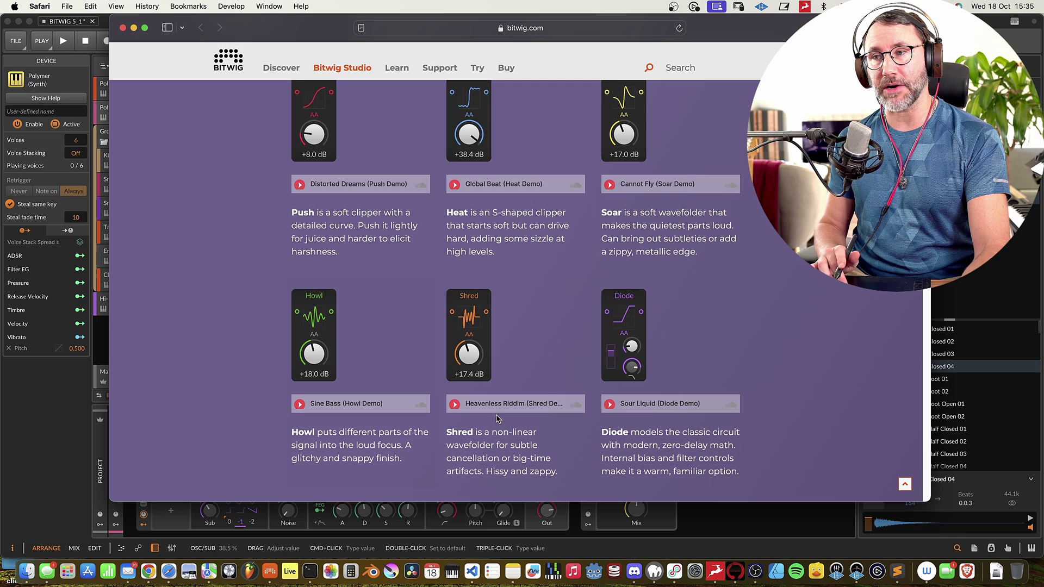
{"action": "scroll", "coordinate": [651, 437], "scroll_direction": "down", "scroll_amount": 5}
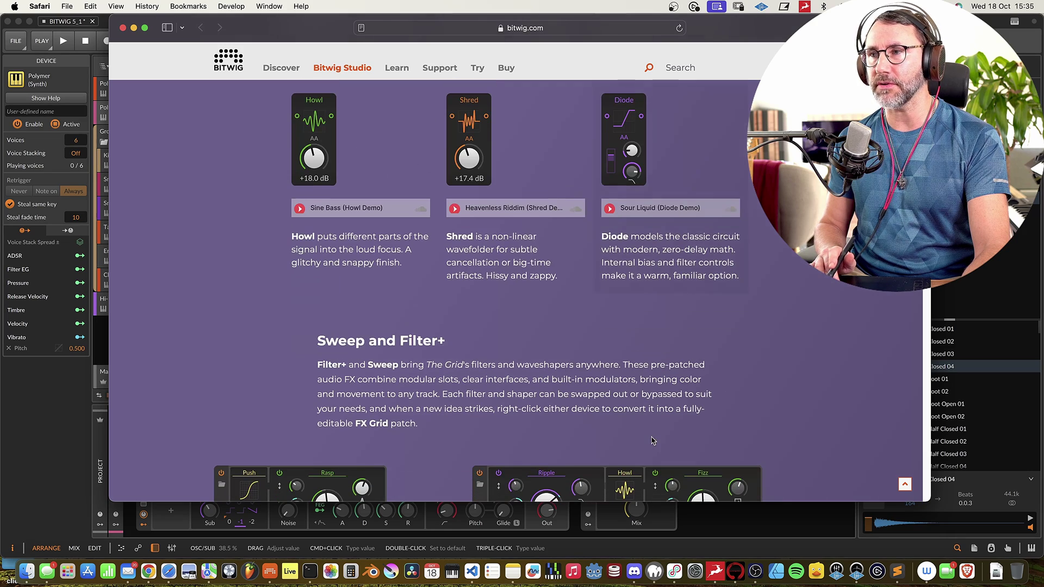
{"action": "scroll", "coordinate": [653, 440], "scroll_direction": "down", "scroll_amount": 5}
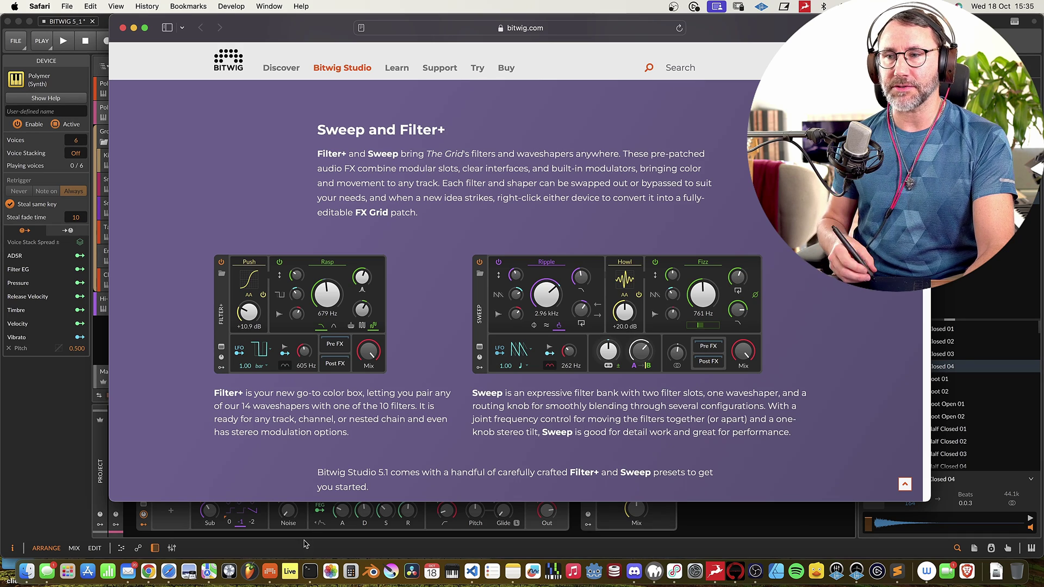
{"action": "left_click", "coordinate": [552, 509]}
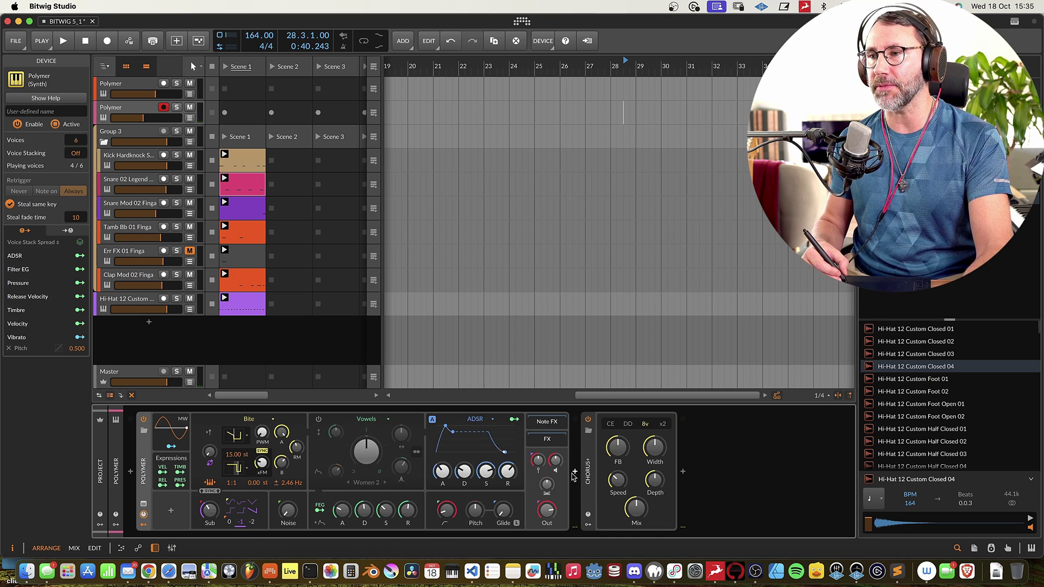
Step: Add a Filter+ device from the Audio FX browser, found by searching 'fil'
{"action": "left_click", "coordinate": [575, 471]}
{"action": "type", "text": "fil"}
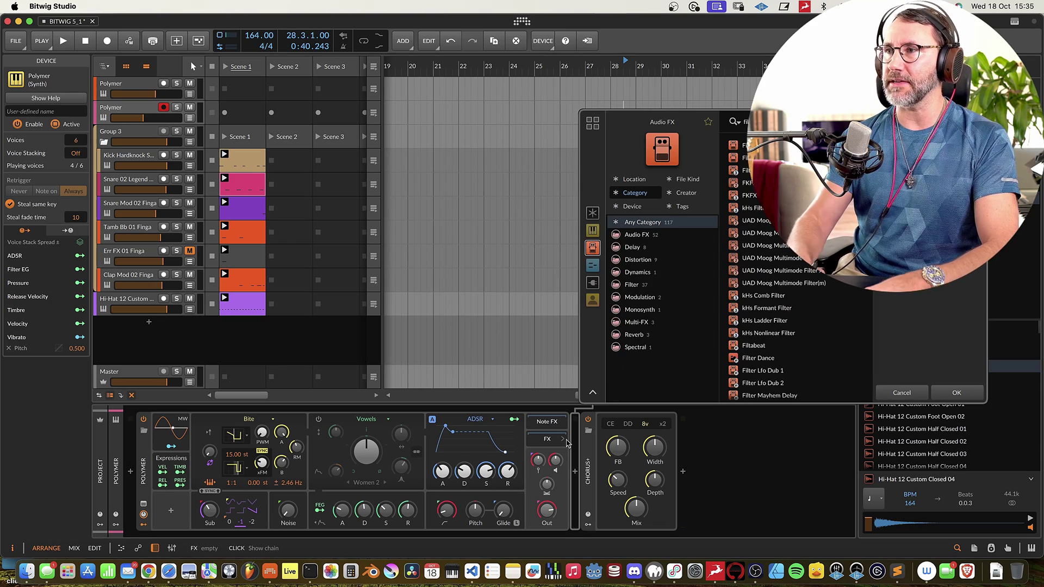
{"action": "key", "text": "Down"}
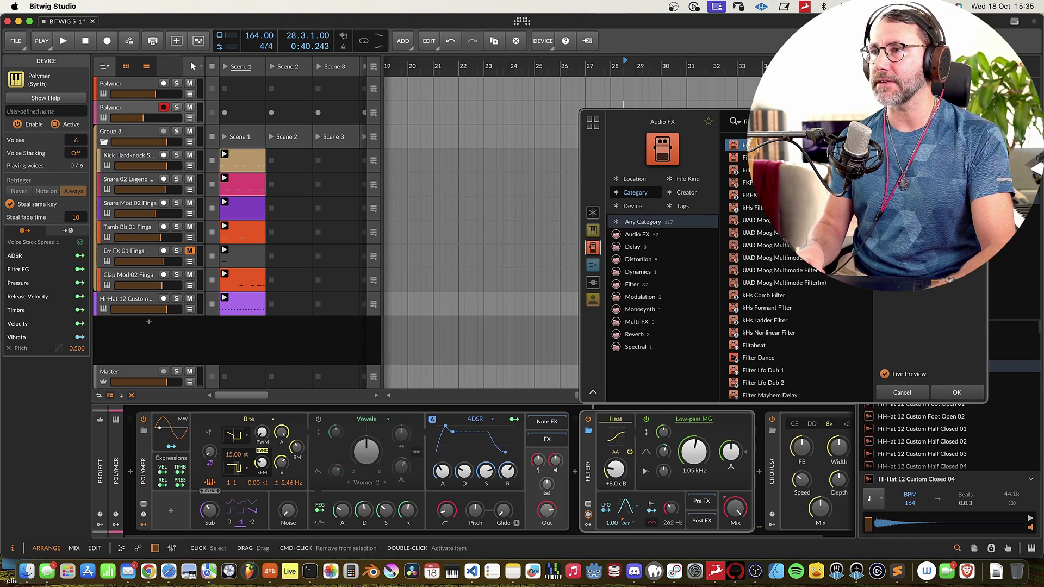
{"action": "left_click", "coordinate": [954, 390]}
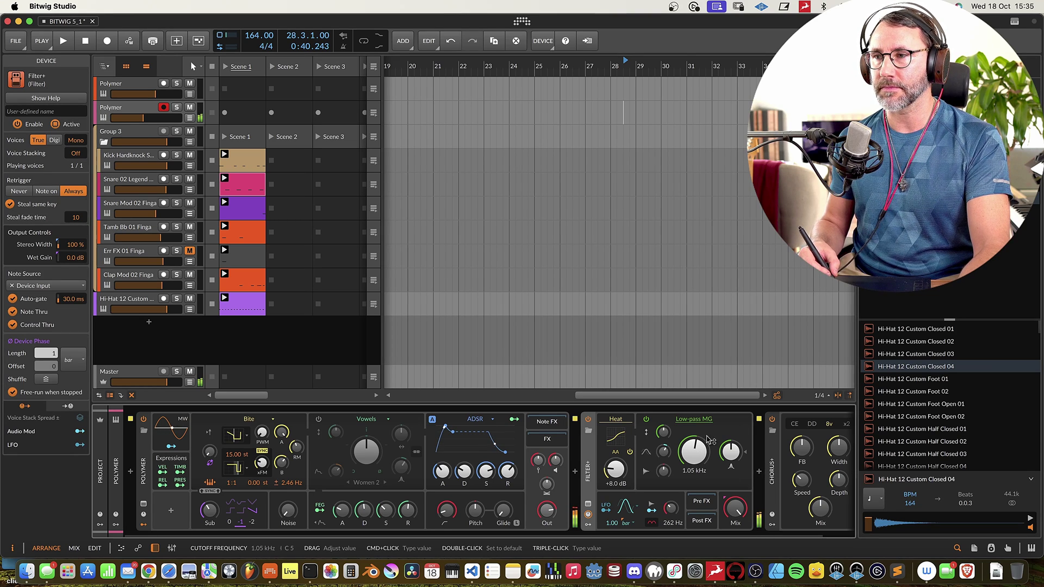
Step: Compare Filter+ bypassed and on, then set cutoff to 1.40 kHz and Heat drive to +20.8 dB
{"action": "left_click", "coordinate": [587, 419]}
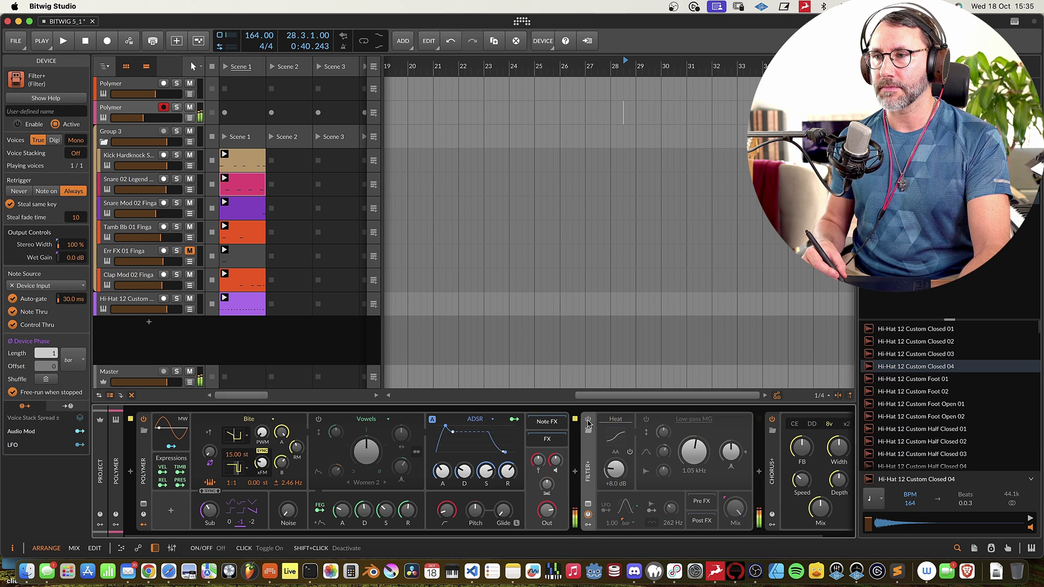
{"action": "left_click", "coordinate": [587, 419]}
{"action": "left_click_drag", "start_coordinate": [692, 460], "coordinate": [691, 451]}
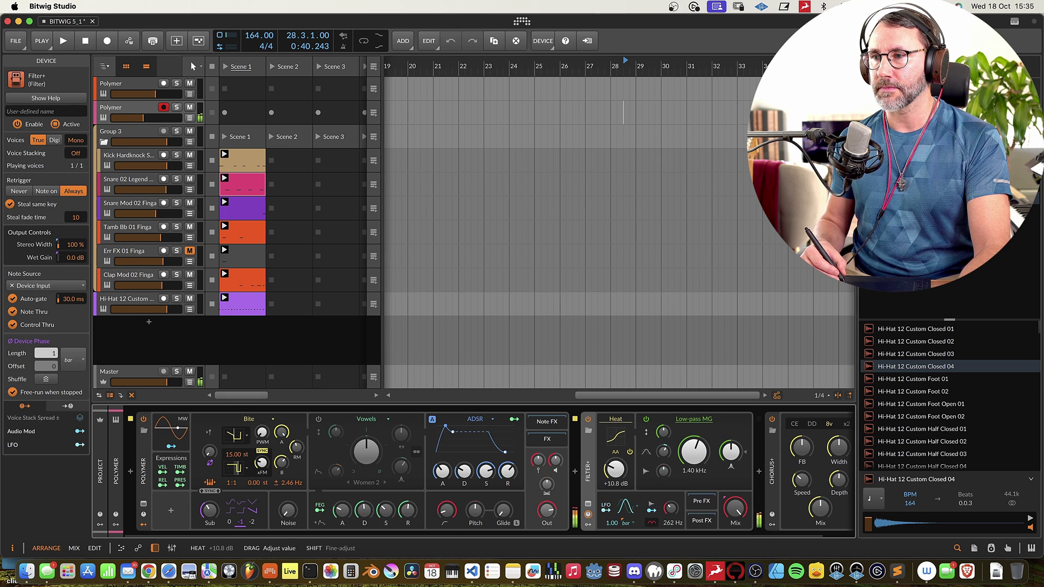
{"action": "left_click_drag", "start_coordinate": [615, 468], "coordinate": [617, 443]}
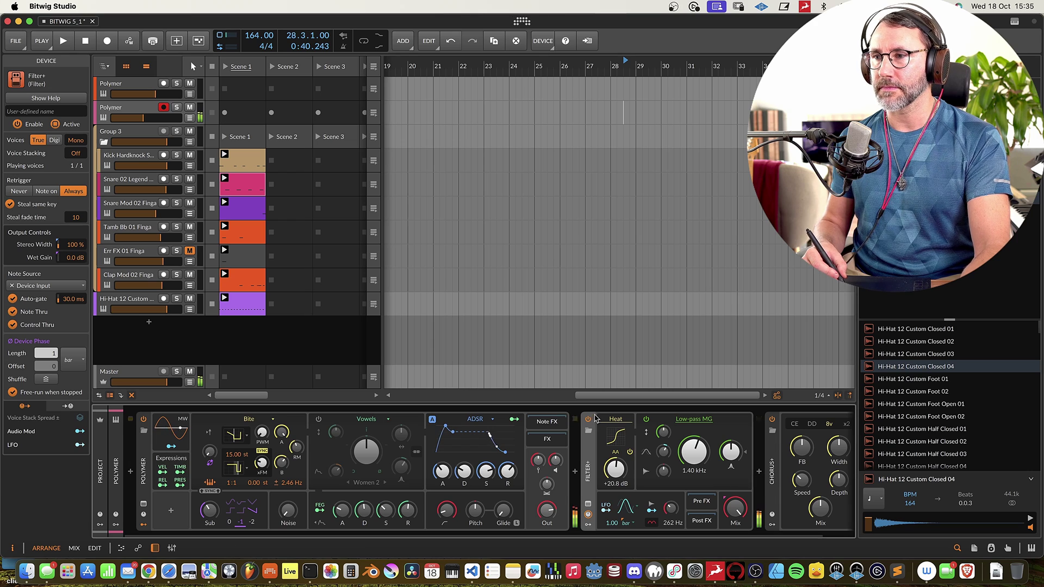
Step: Keep Heat as the Filter+ waveshaper and push its drive up to +39.2 dB
{"action": "left_click", "coordinate": [615, 422]}
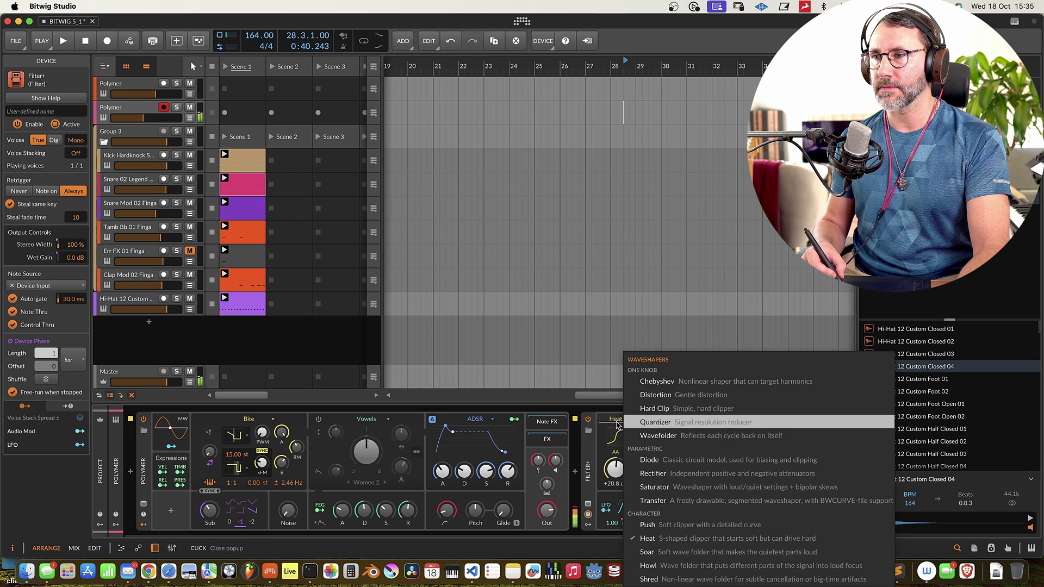
{"action": "left_click", "coordinate": [616, 423]}
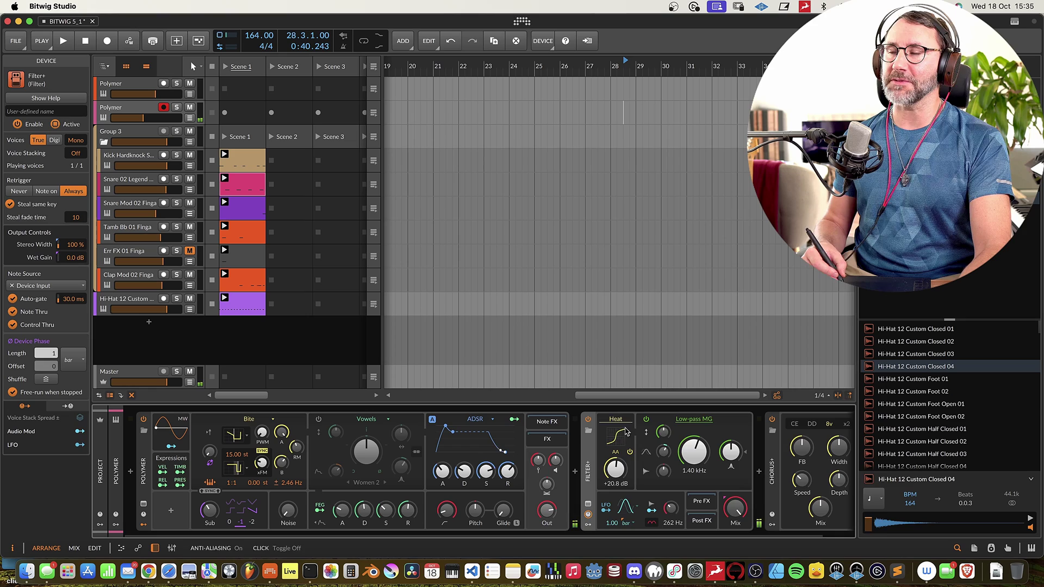
{"action": "left_click", "coordinate": [616, 422]}
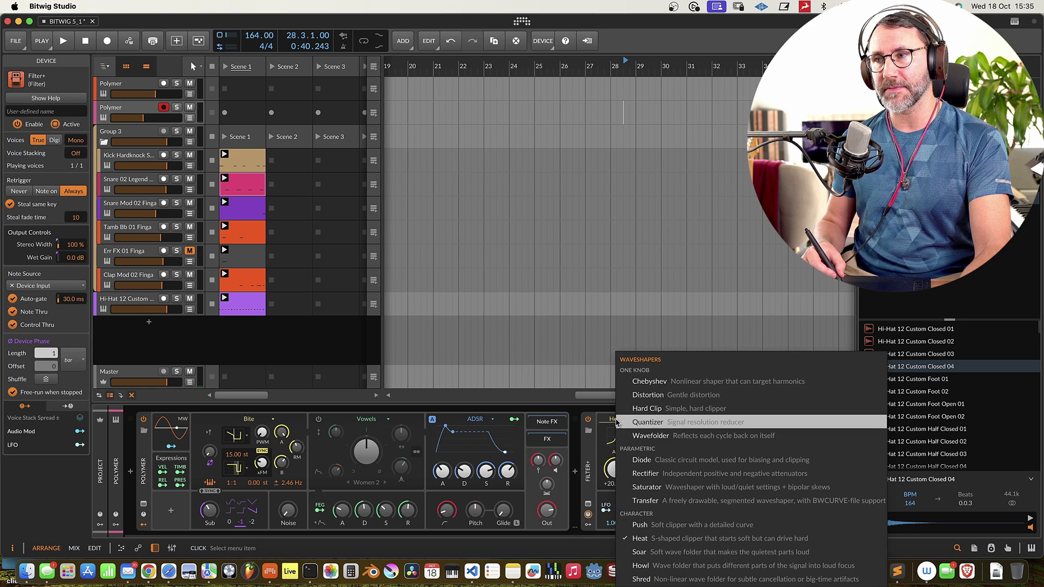
{"action": "left_click", "coordinate": [616, 422]}
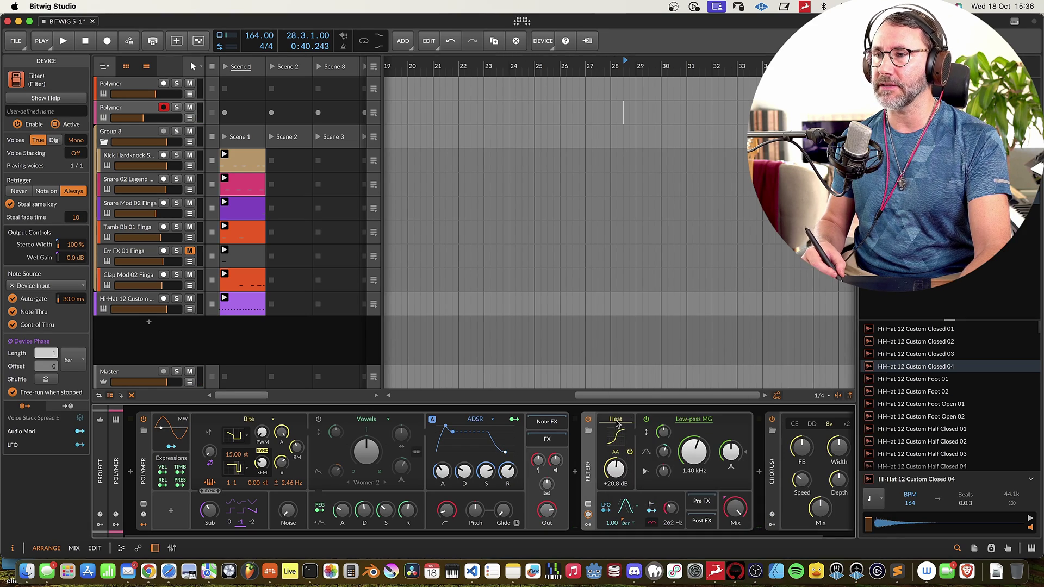
{"action": "left_click", "coordinate": [616, 423]}
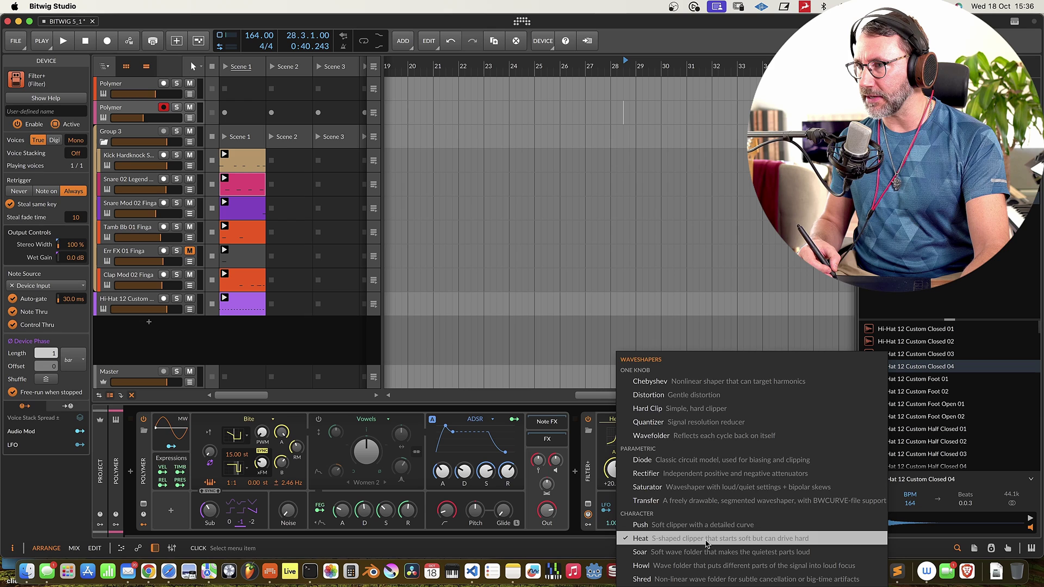
{"action": "left_click", "coordinate": [706, 539]}
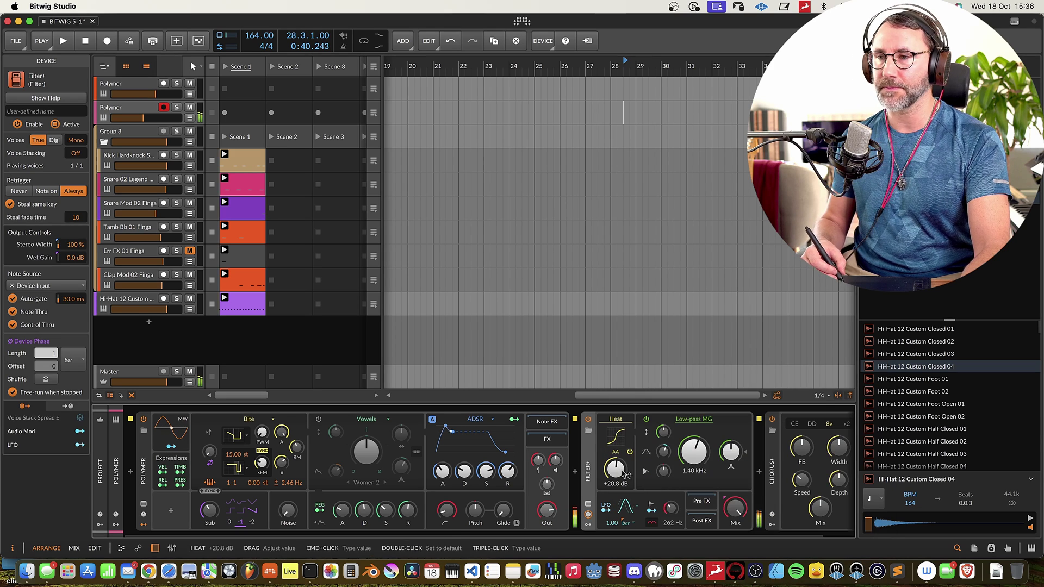
{"action": "left_click_drag", "start_coordinate": [626, 475], "coordinate": [620, 458]}
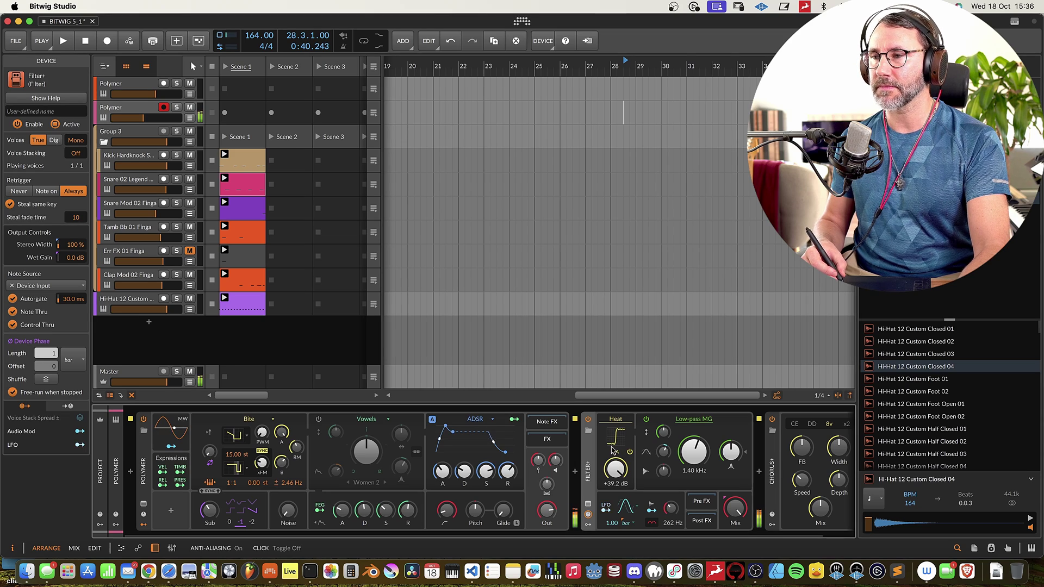
Step: Read and close the Filter+ help, then lower the Heat drive to +12.8 dB
{"action": "left_click", "coordinate": [51, 98]}
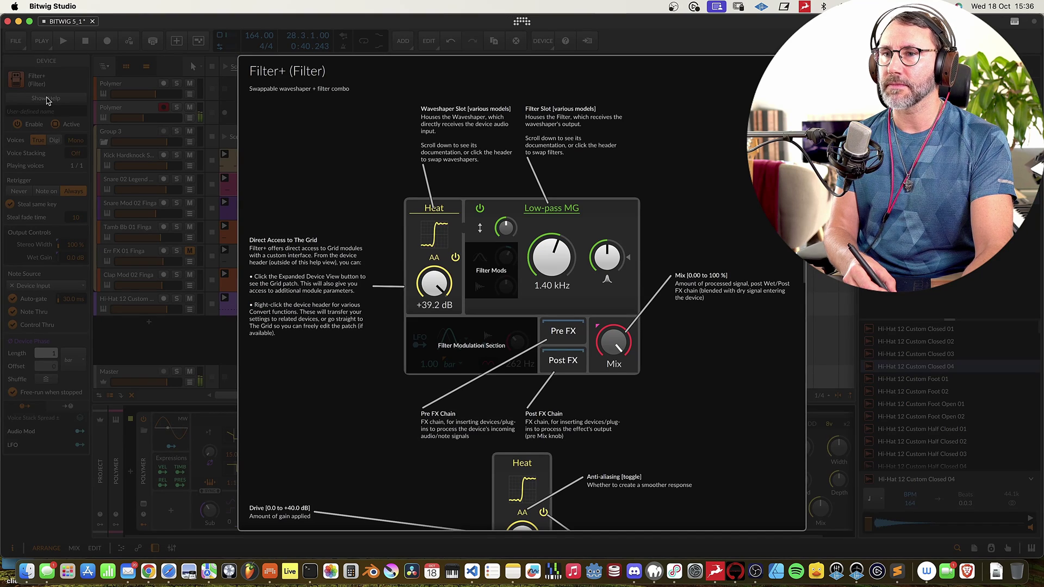
{"action": "scroll", "coordinate": [523, 253], "scroll_direction": "down", "scroll_amount": 5}
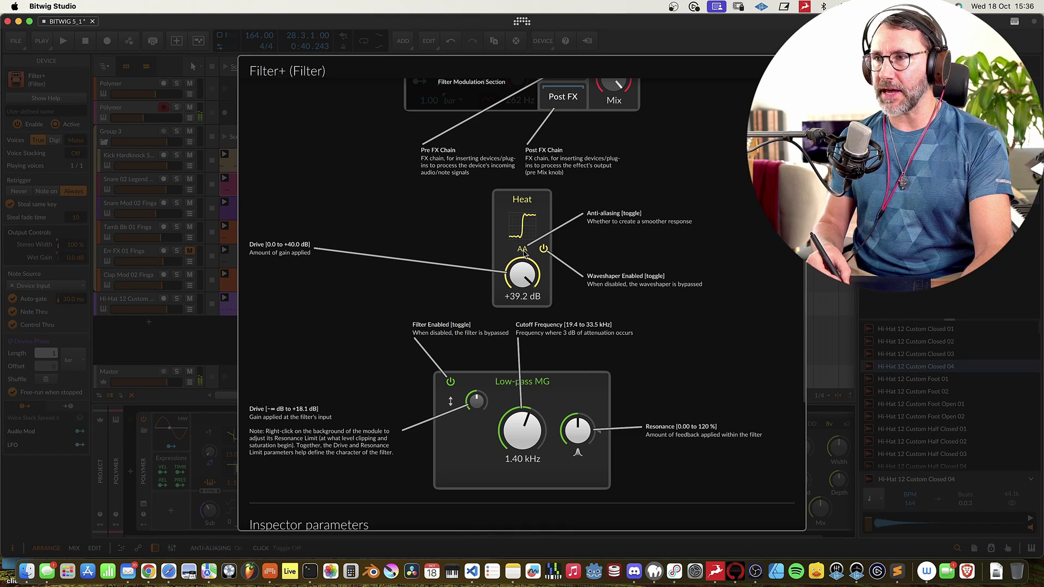
{"action": "left_click", "coordinate": [615, 458]}
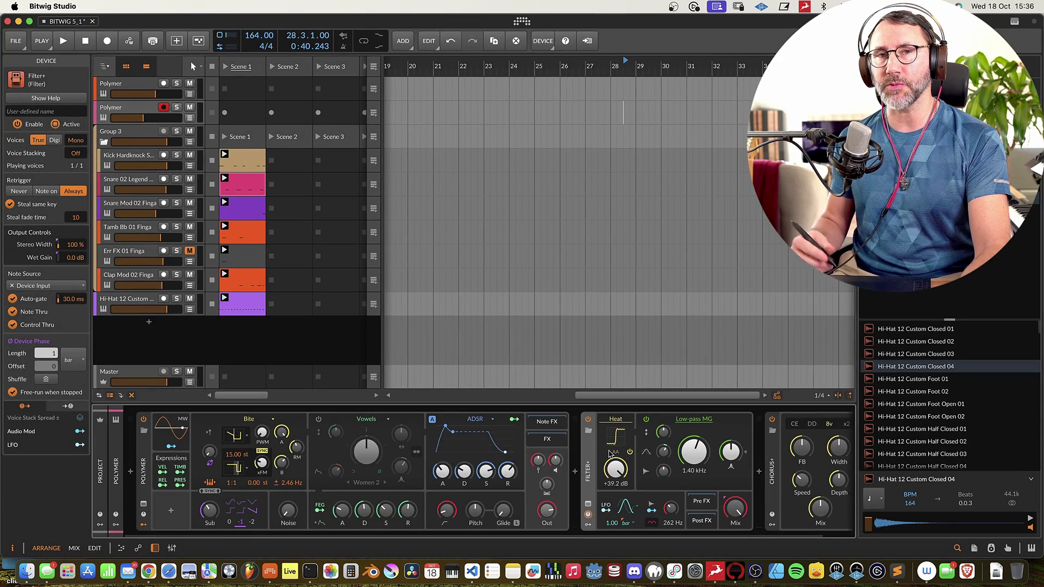
{"action": "left_click_drag", "start_coordinate": [611, 450], "coordinate": [611, 473]}
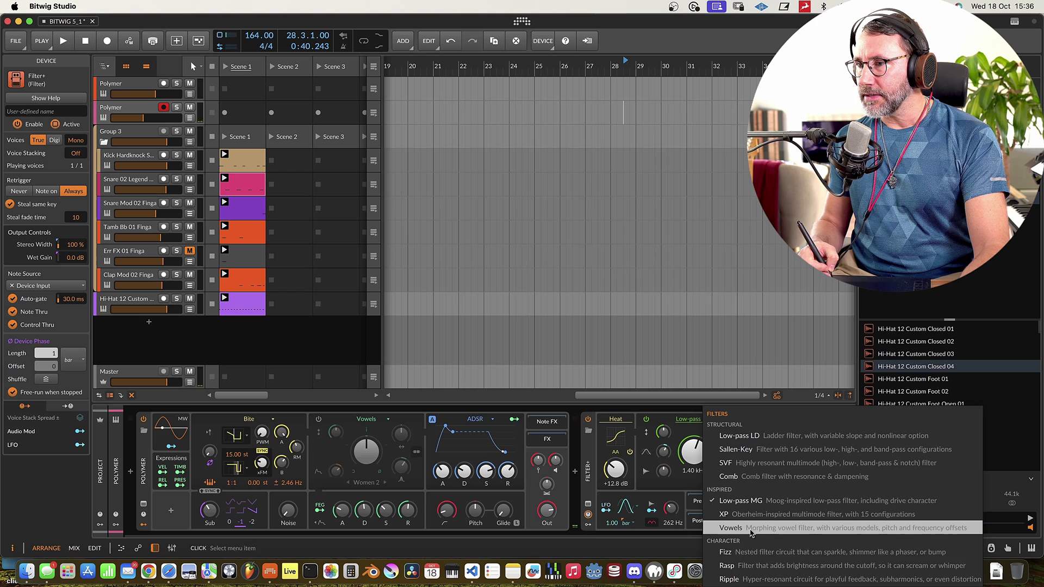
{"action": "left_click", "coordinate": [693, 419]}
Step: Switch the Filter+ filter model to Rasp and settle the Heat drive at +15.6 dB
{"action": "left_click", "coordinate": [749, 568]}
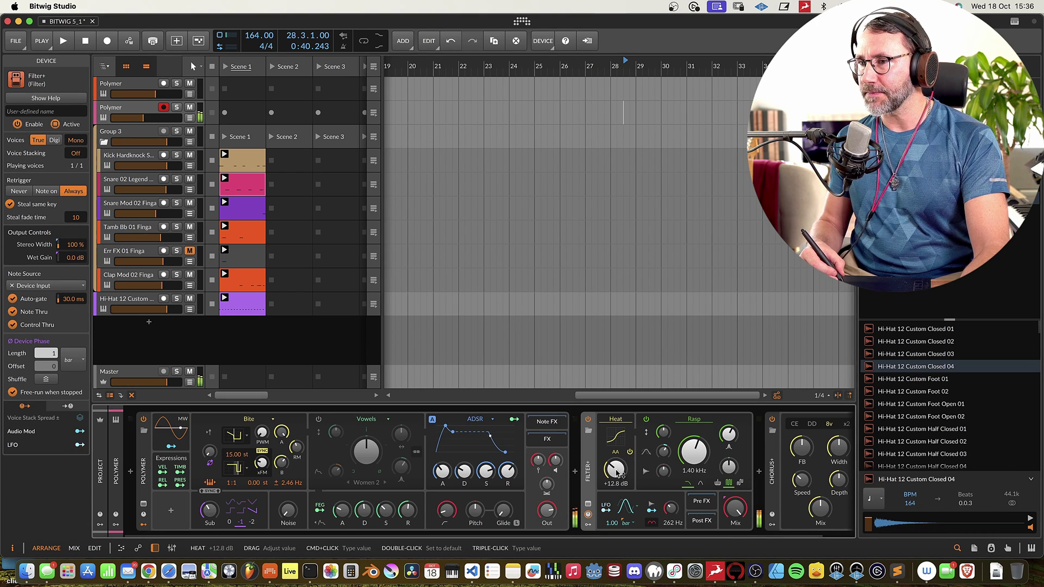
{"action": "left_click_drag", "start_coordinate": [617, 472], "coordinate": [612, 493]}
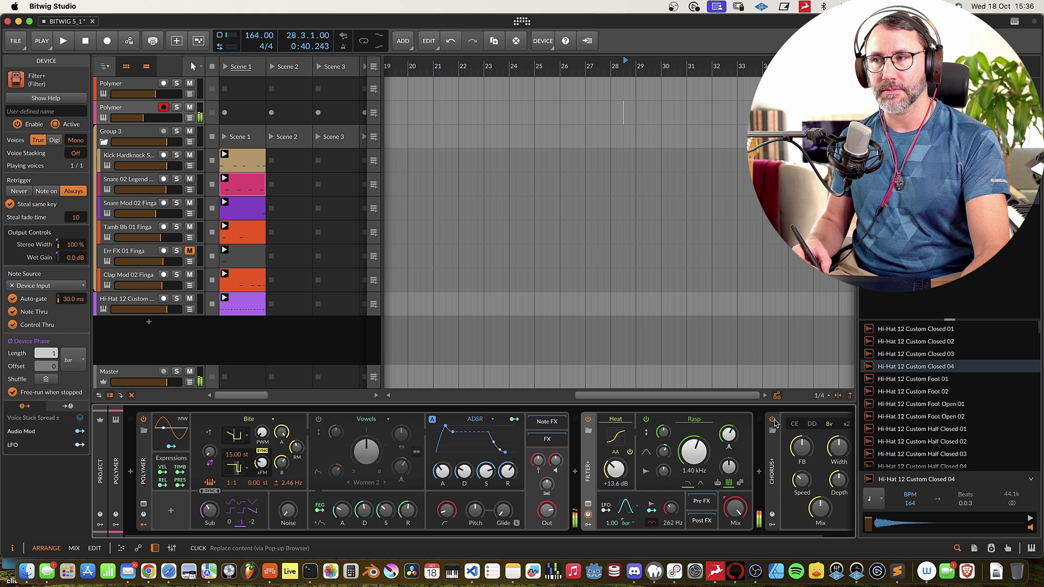
{"action": "left_click", "coordinate": [772, 420]}
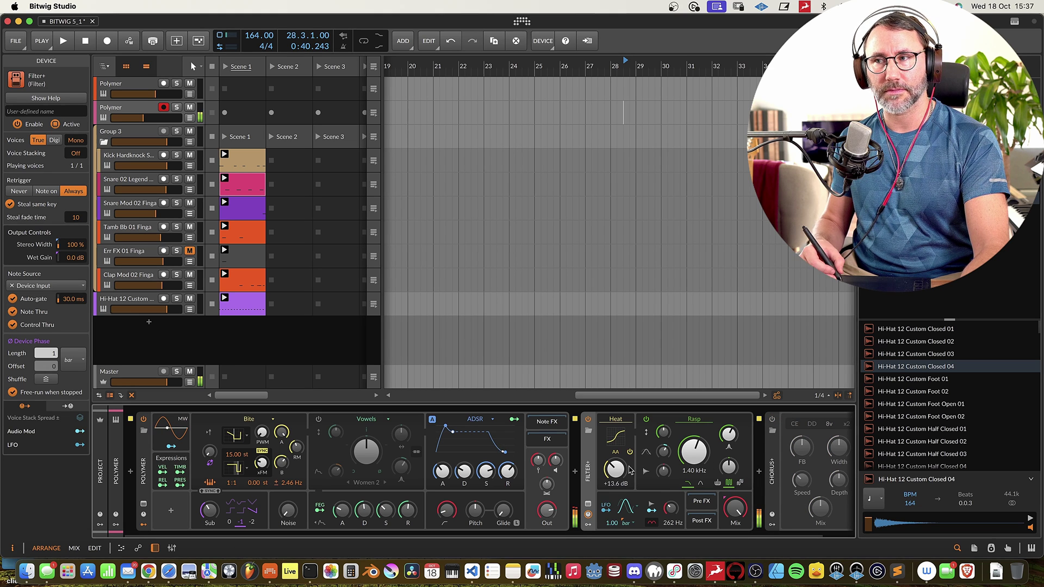
{"action": "key", "text": "super+z"}
{"action": "key", "text": "super+z"}
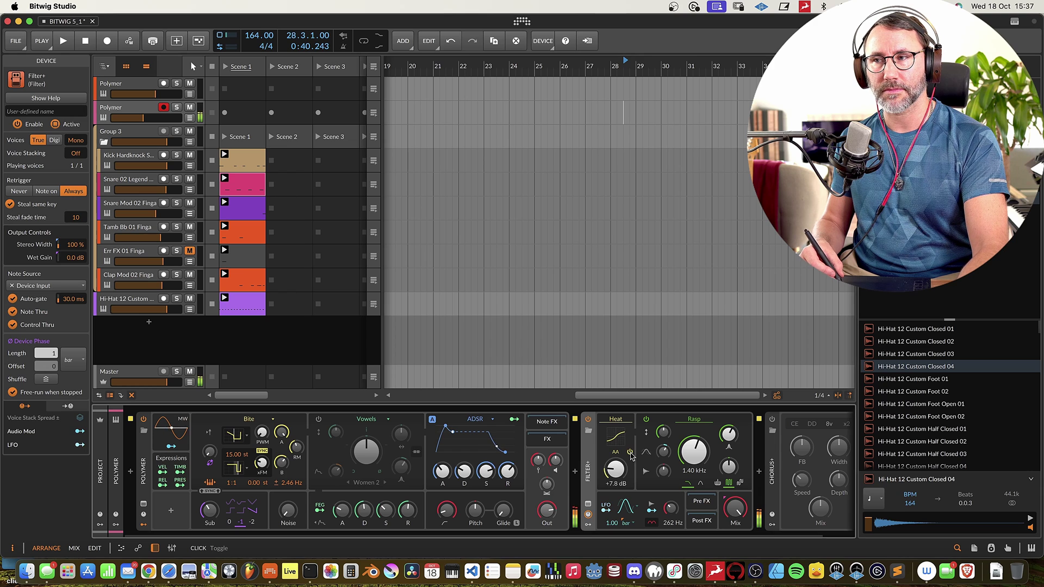
{"action": "mouse_move", "coordinate": [618, 478]}
{"action": "left_mouse_down"}
{"action": "mouse_move", "coordinate": [619, 462]}
{"action": "mouse_move", "coordinate": [624, 479]}
{"action": "left_mouse_up"}
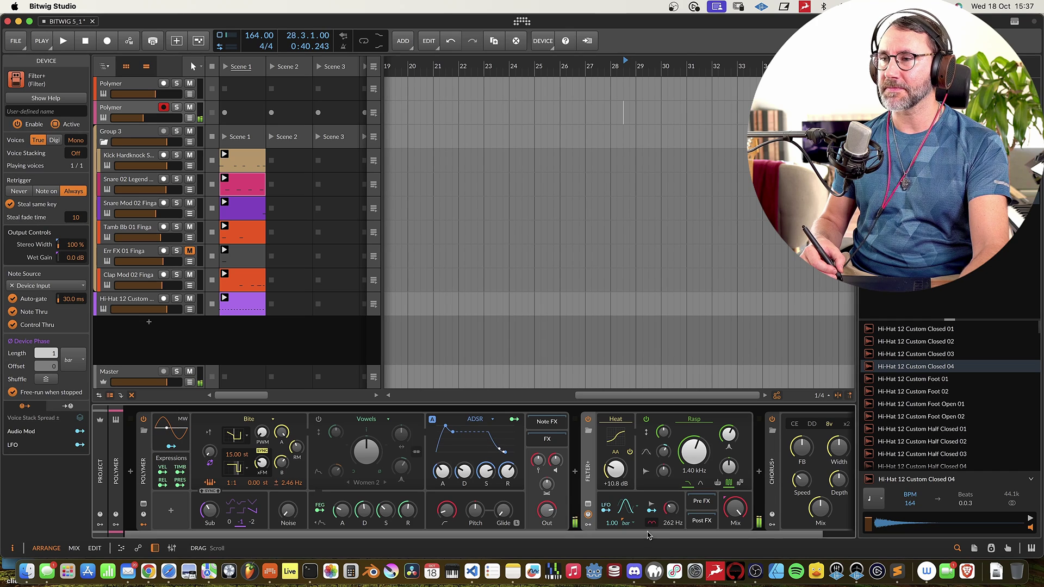
{"action": "mouse_move", "coordinate": [615, 468]}
{"action": "left_mouse_down"}
{"action": "mouse_move", "coordinate": [614, 482]}
{"action": "mouse_move", "coordinate": [615, 457]}
{"action": "left_mouse_up"}
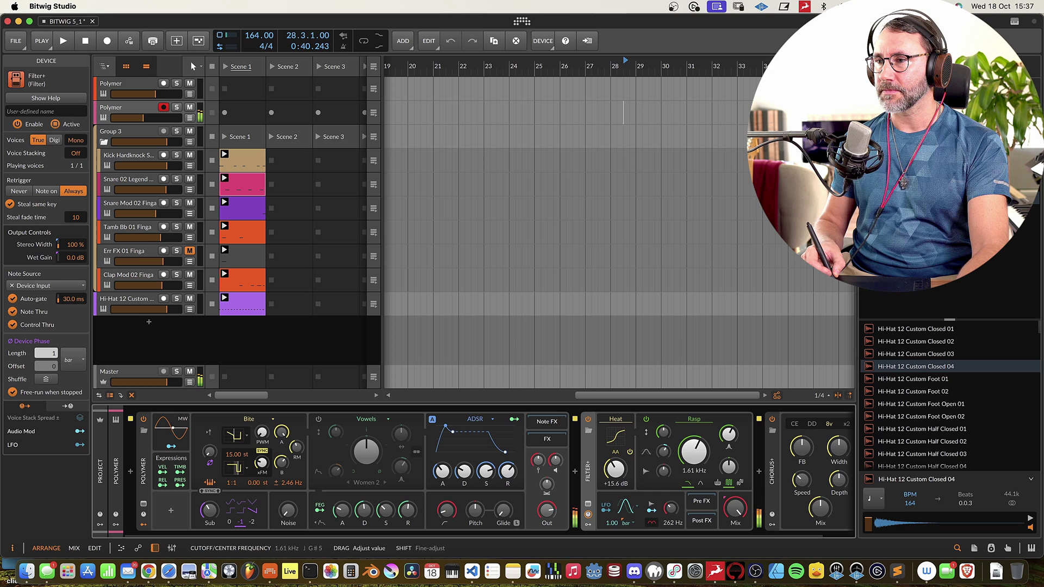
Step: Set the Rasp filter to Double brightness mode with its cutoff at 131 Hz
{"action": "mouse_move", "coordinate": [694, 451]}
{"action": "left_mouse_down"}
{"action": "mouse_move", "coordinate": [694, 435]}
{"action": "mouse_move", "coordinate": [694, 465]}
{"action": "left_mouse_up"}
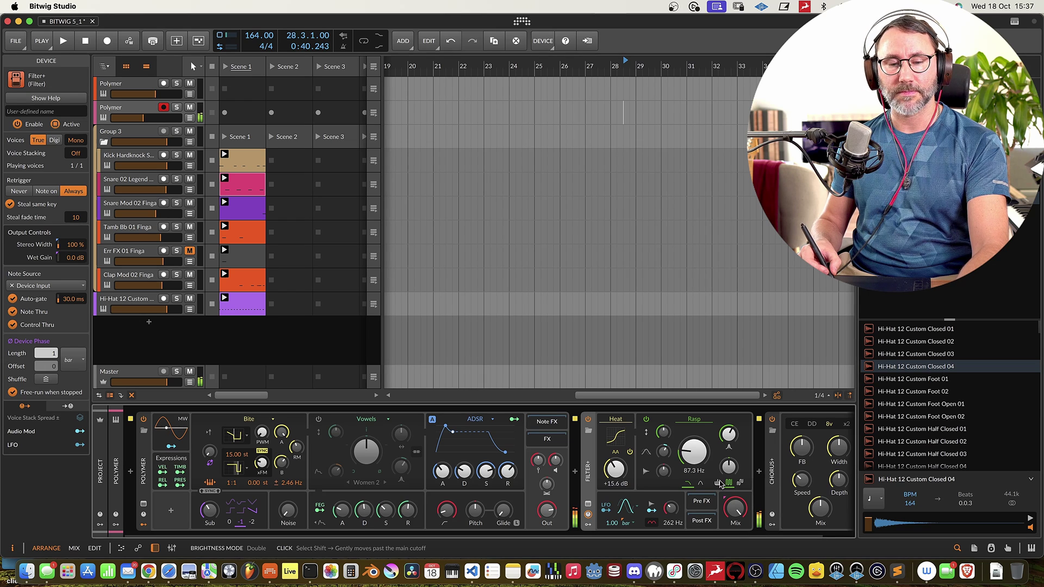
{"action": "left_click", "coordinate": [741, 484]}
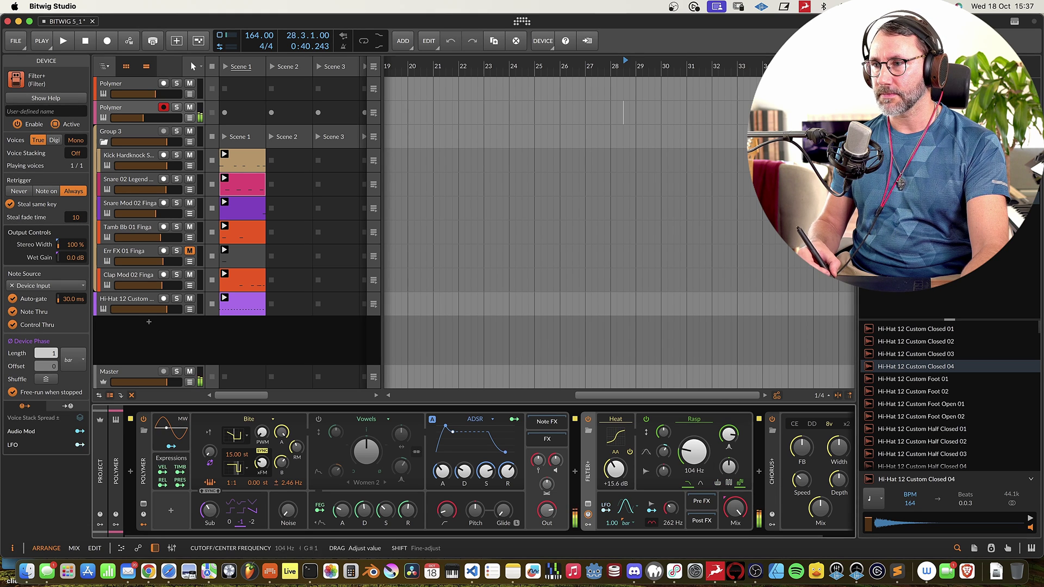
{"action": "left_click_drag", "start_coordinate": [664, 432], "coordinate": [663, 431]}
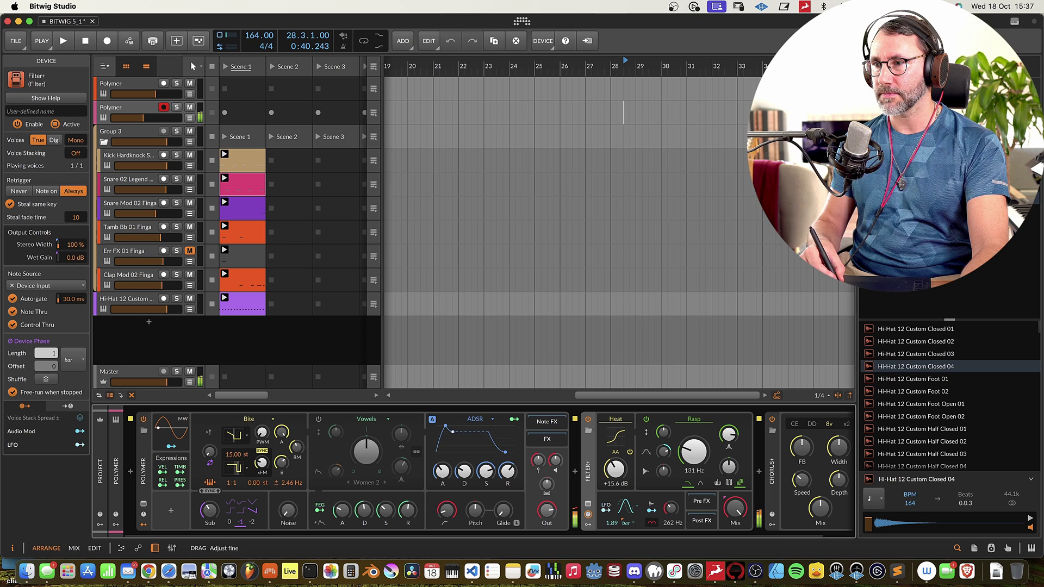
Step: Sync the LFO rate to a note value of 1.00, then play and drop Rasp cutoff to 32.7 Hz
{"action": "left_click", "coordinate": [628, 523]}
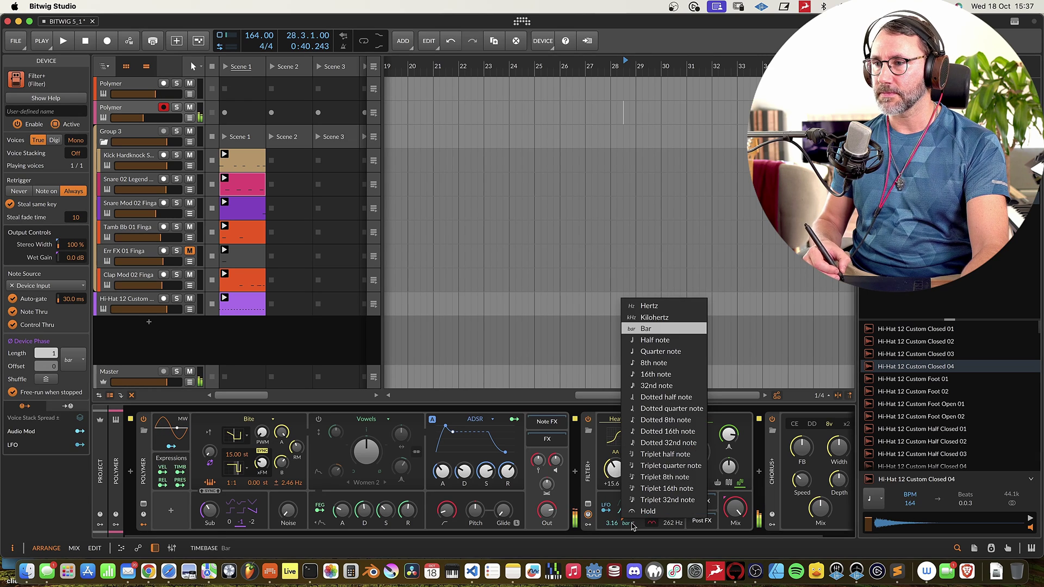
{"action": "left_click", "coordinate": [658, 340]}
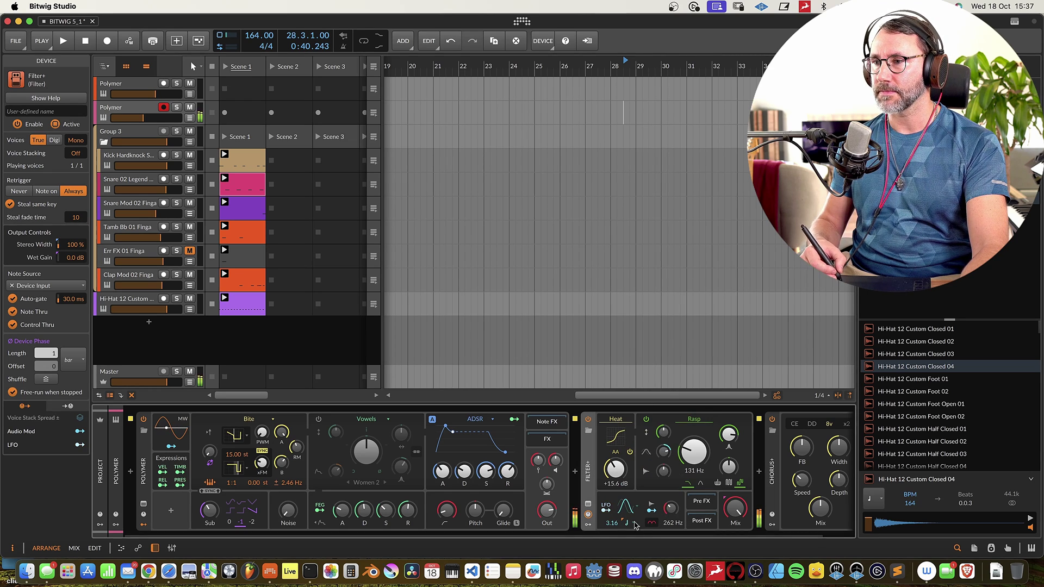
{"action": "double_click", "coordinate": [611, 523]}
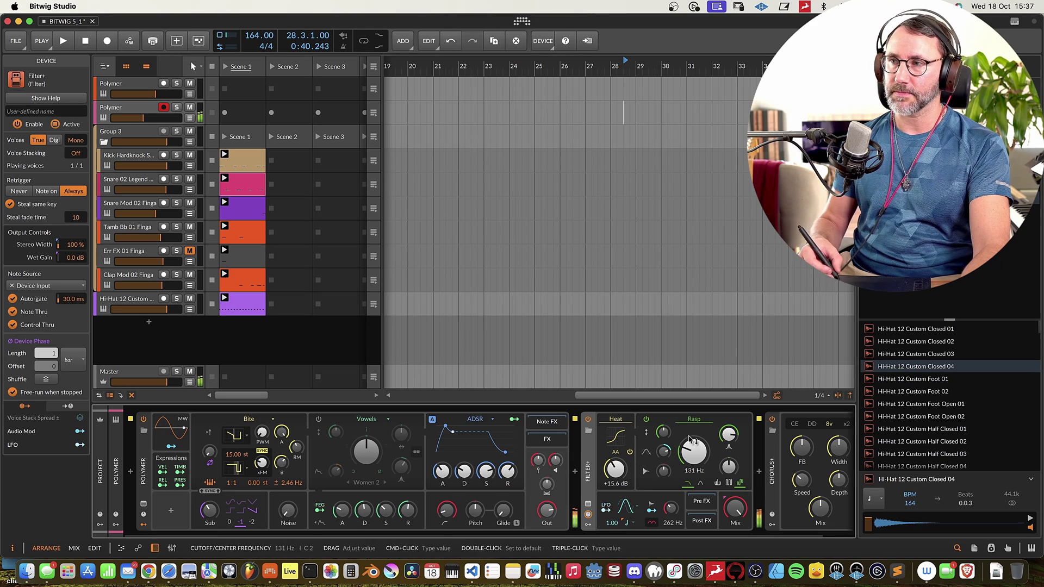
{"action": "key", "text": "space"}
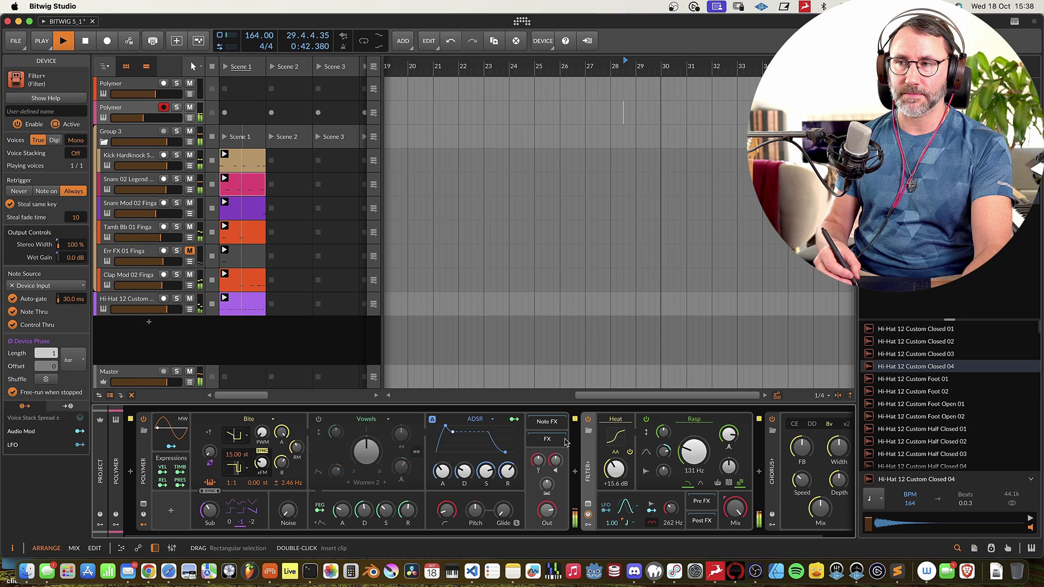
{"action": "left_click_drag", "start_coordinate": [693, 451], "coordinate": [693, 482]}
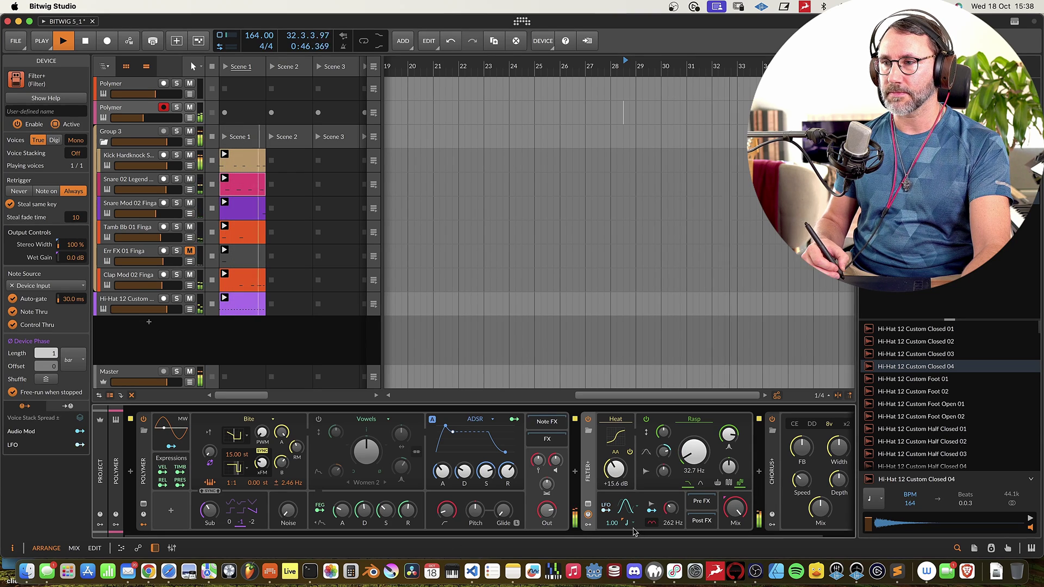
Step: Give the LFO the Teeth wave, raise Rasp cutoff to 294 Hz, stop playback and show the mixer
{"action": "left_click", "coordinate": [625, 507]}
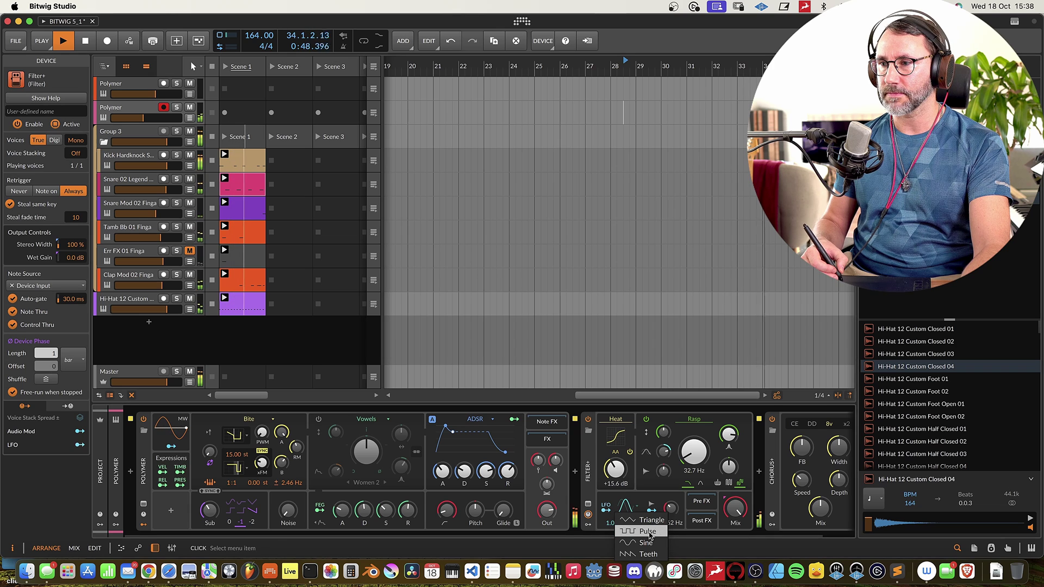
{"action": "left_click", "coordinate": [650, 553]}
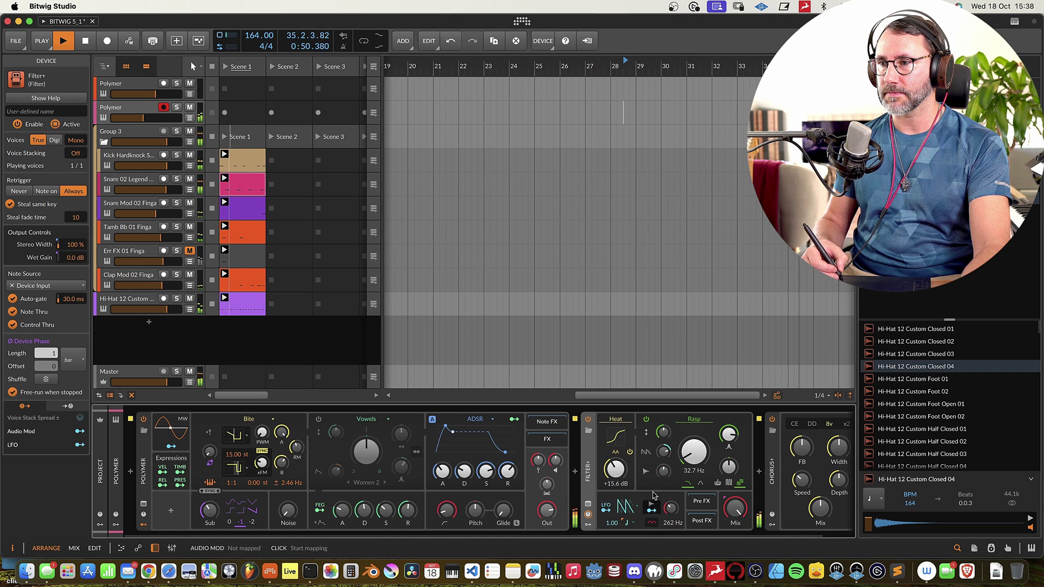
{"action": "mouse_move", "coordinate": [693, 451]}
{"action": "left_mouse_down"}
{"action": "mouse_move", "coordinate": [693, 463]}
{"action": "mouse_move", "coordinate": [690, 424]}
{"action": "mouse_move", "coordinate": [689, 441]}
{"action": "left_mouse_up"}
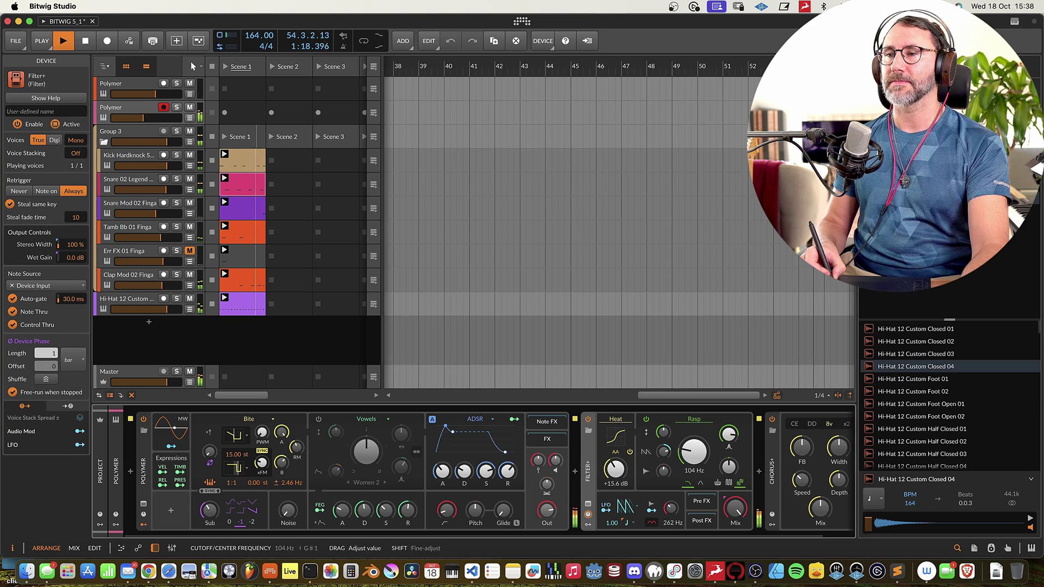
{"action": "mouse_move", "coordinate": [693, 451]}
{"action": "left_mouse_down"}
{"action": "mouse_move", "coordinate": [693, 443]}
{"action": "mouse_move", "coordinate": [694, 464]}
{"action": "mouse_move", "coordinate": [693, 439]}
{"action": "left_mouse_up"}
{"action": "key", "text": "space"}
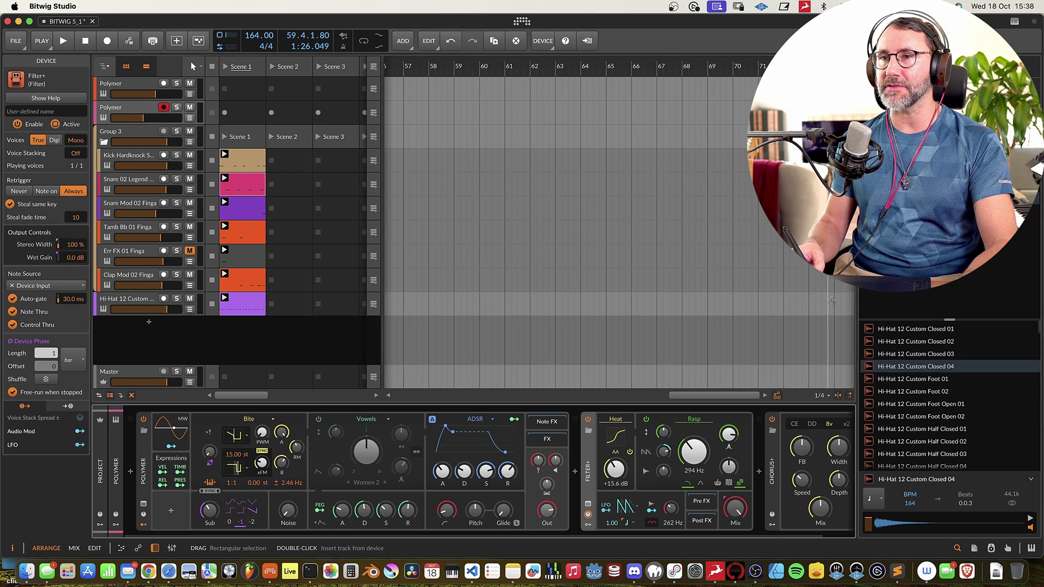
{"action": "key", "text": "alt+2"}
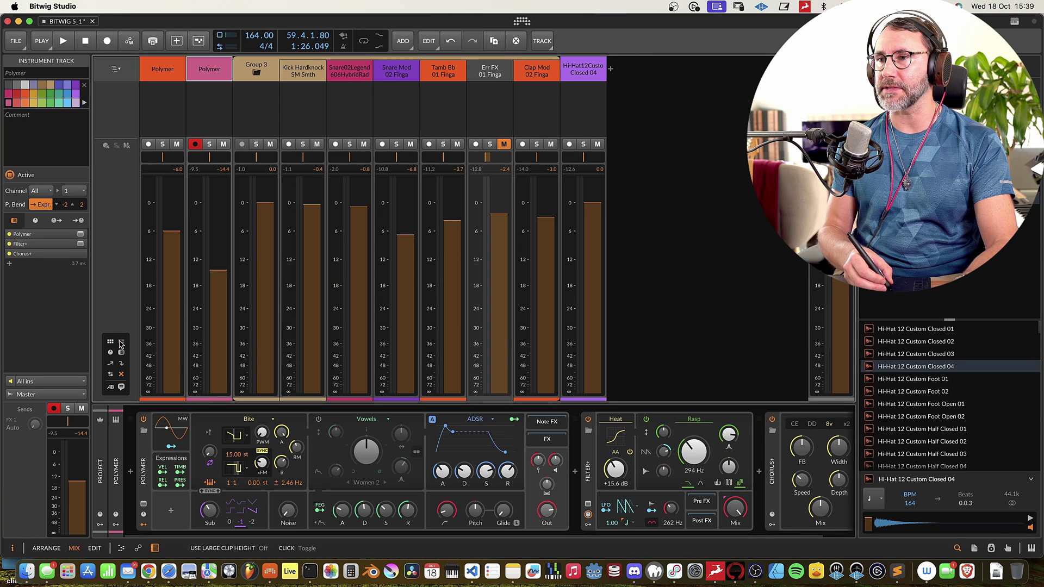
Step: Scroll the bitwig.com release page in Safari from Voice Stacking Tools down to the Mixer section
{"action": "left_click", "coordinate": [168, 571]}
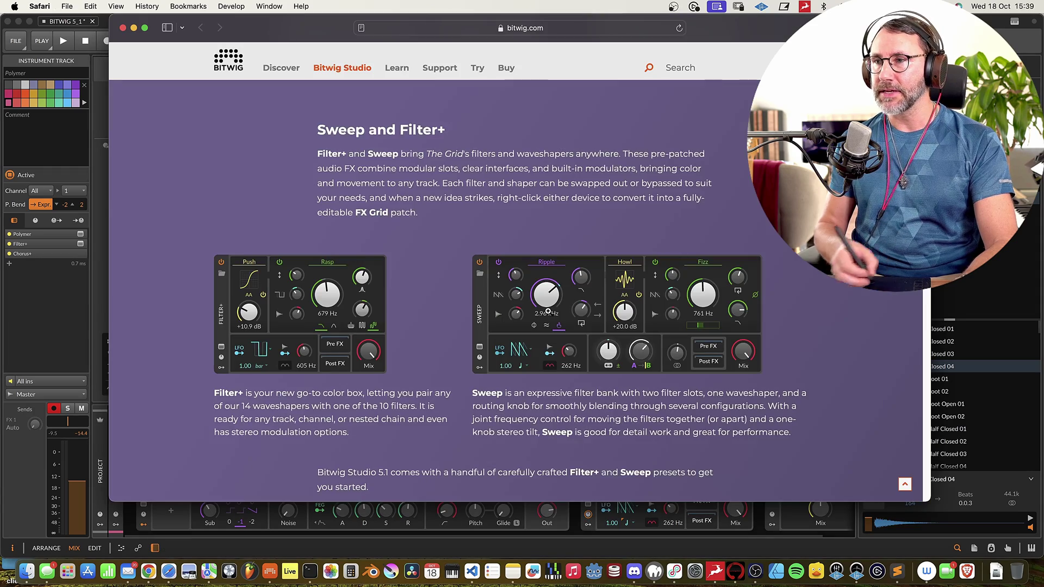
{"action": "scroll", "coordinate": [549, 312], "scroll_direction": "down", "scroll_amount": 5}
{"action": "scroll", "coordinate": [548, 311], "scroll_direction": "down", "scroll_amount": 5}
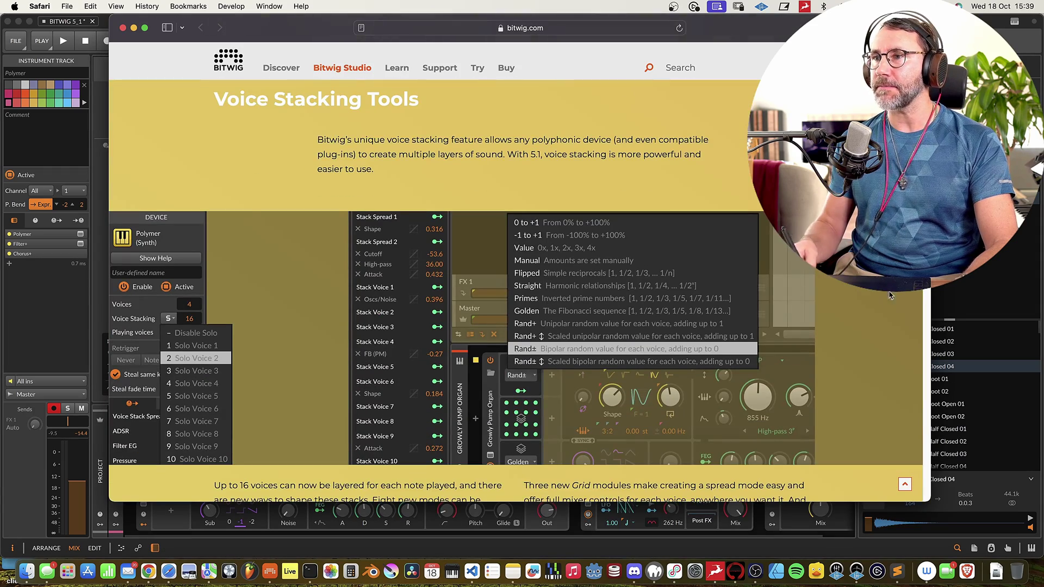
{"action": "scroll", "coordinate": [548, 312], "scroll_direction": "up", "scroll_amount": 1}
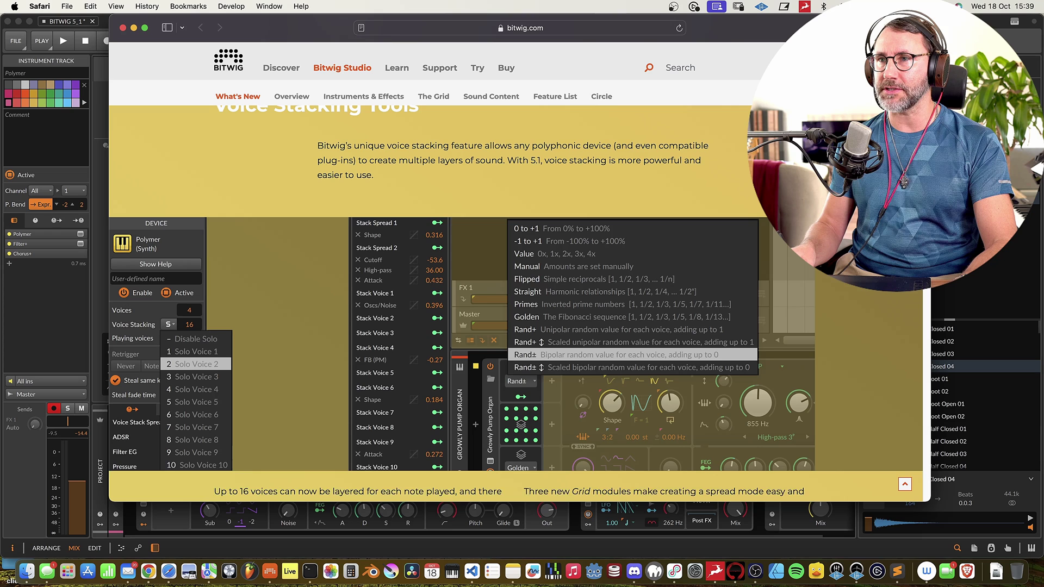
{"action": "scroll", "coordinate": [598, 336], "scroll_direction": "down", "scroll_amount": 1}
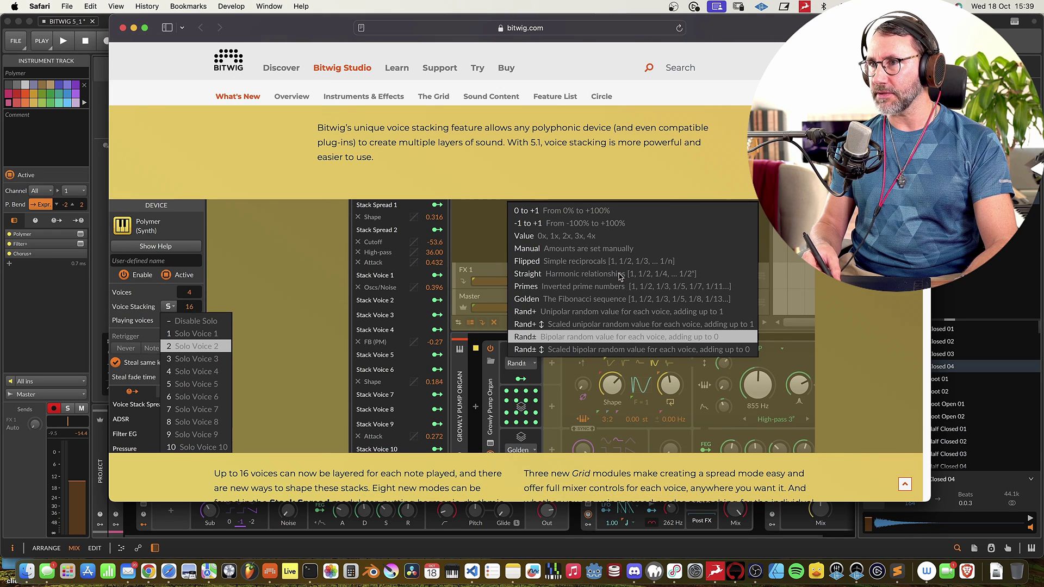
{"action": "scroll", "coordinate": [516, 307], "scroll_direction": "down", "scroll_amount": 6}
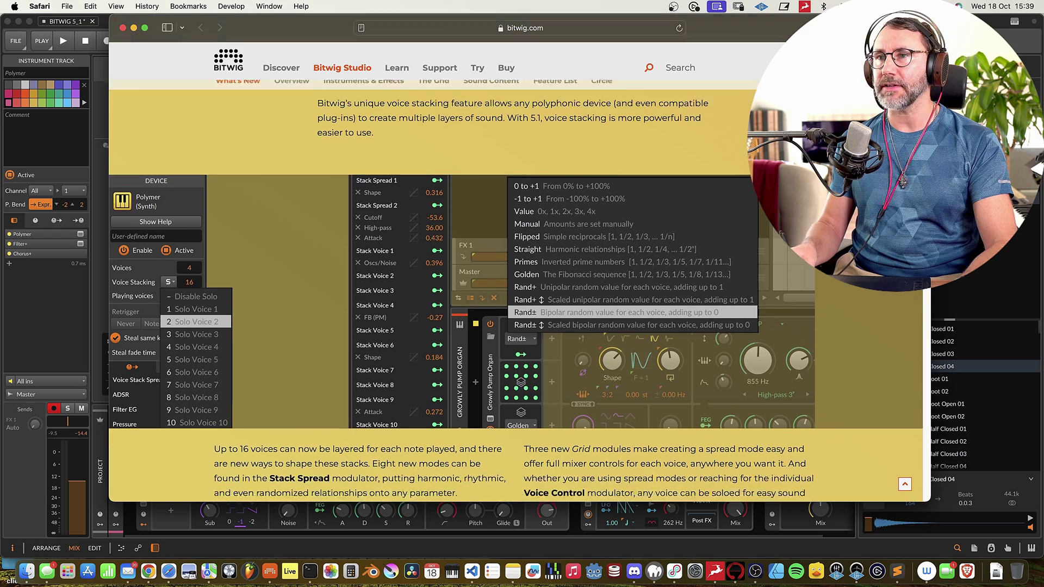
{"action": "scroll", "coordinate": [921, 314], "scroll_direction": "down", "scroll_amount": 20}
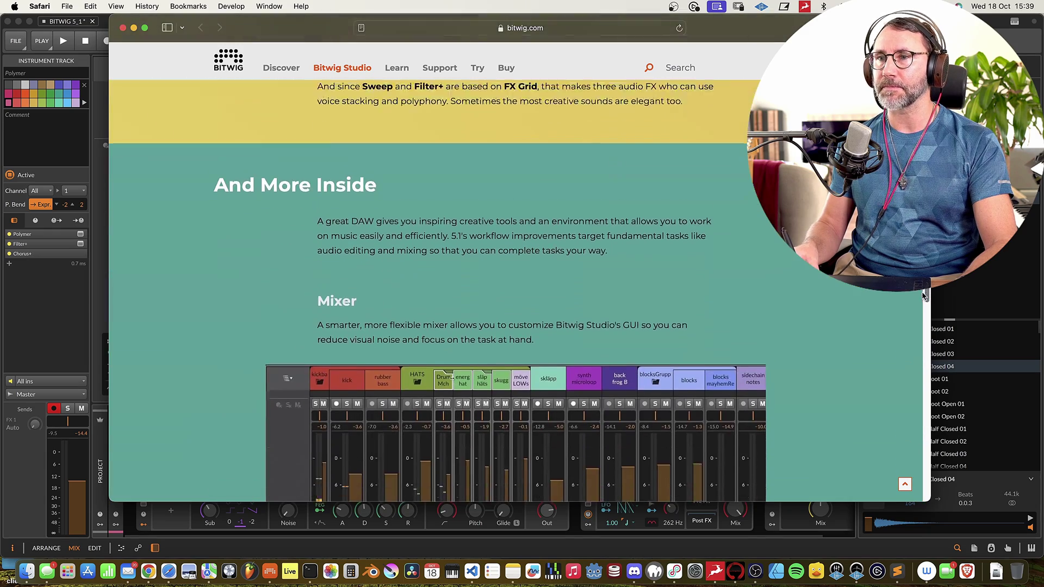
{"action": "scroll", "coordinate": [922, 313], "scroll_direction": "down", "scroll_amount": 1}
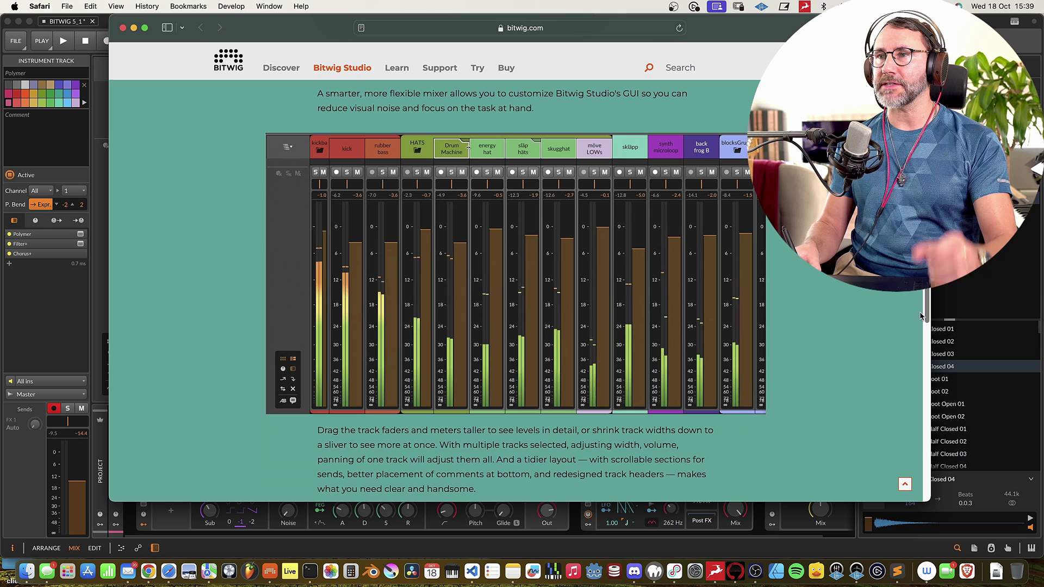
{"action": "scroll", "coordinate": [926, 310], "scroll_direction": "down", "scroll_amount": 1}
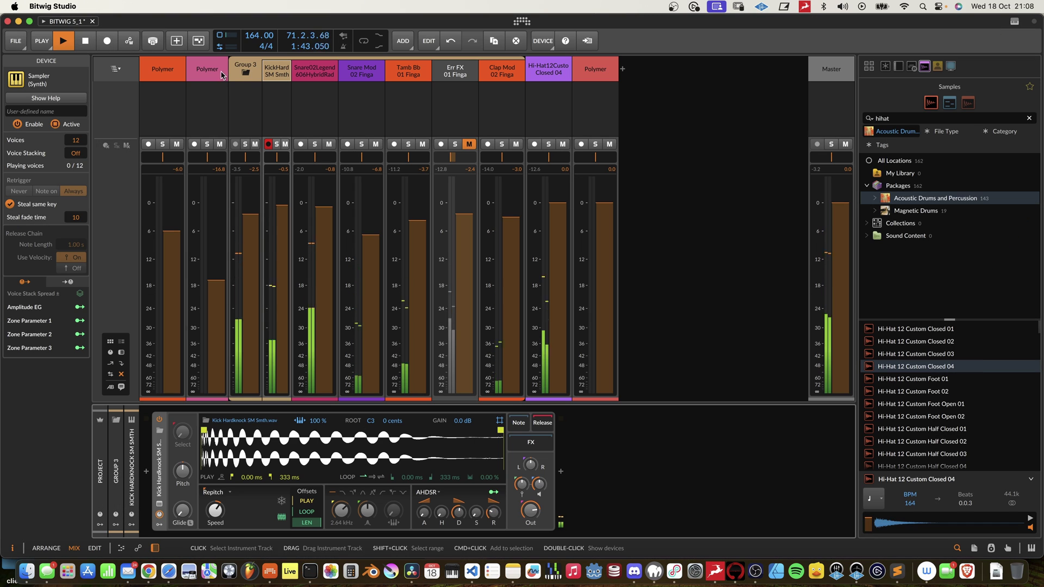
Step: Widen the second Polymer strip, narrow Group 3, and hide the track remote knobs
{"action": "mouse_move", "coordinate": [234, 68]}
{"action": "left_mouse_down"}
{"action": "mouse_move", "coordinate": [298, 68]}
{"action": "mouse_move", "coordinate": [216, 68]}
{"action": "mouse_move", "coordinate": [340, 72]}
{"action": "mouse_move", "coordinate": [229, 69]}
{"action": "left_mouse_up"}
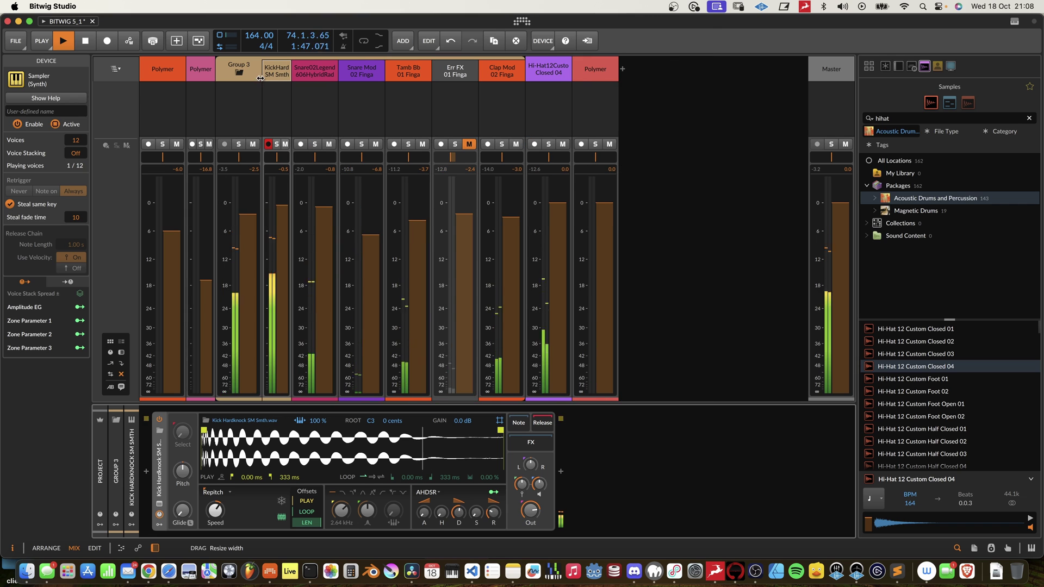
{"action": "mouse_move", "coordinate": [118, 139]}
{"action": "left_mouse_down"}
{"action": "mouse_move", "coordinate": [130, 283]}
{"action": "mouse_move", "coordinate": [132, 136]}
{"action": "left_mouse_up"}
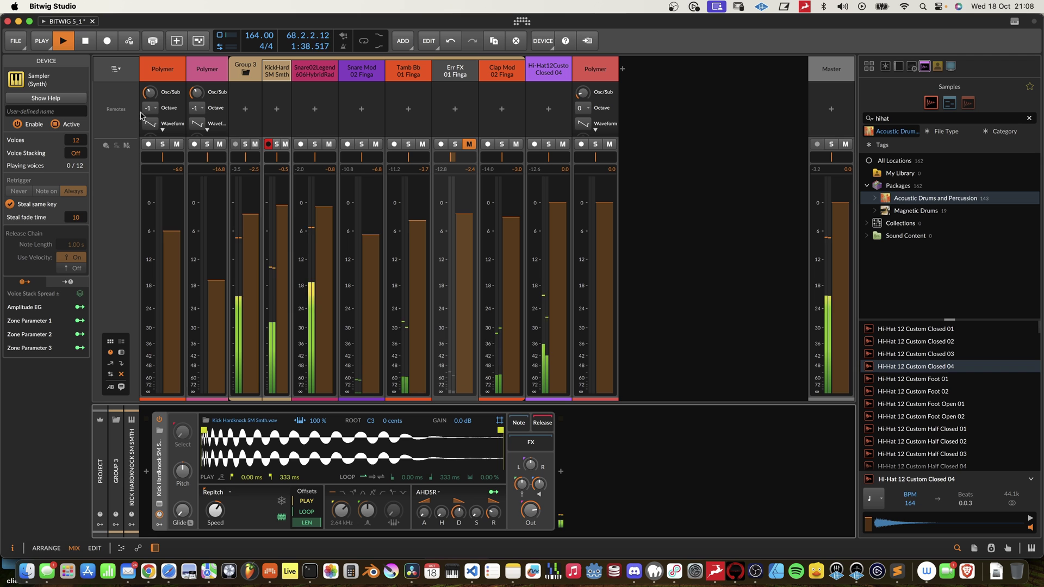
{"action": "left_click", "coordinate": [114, 352]}
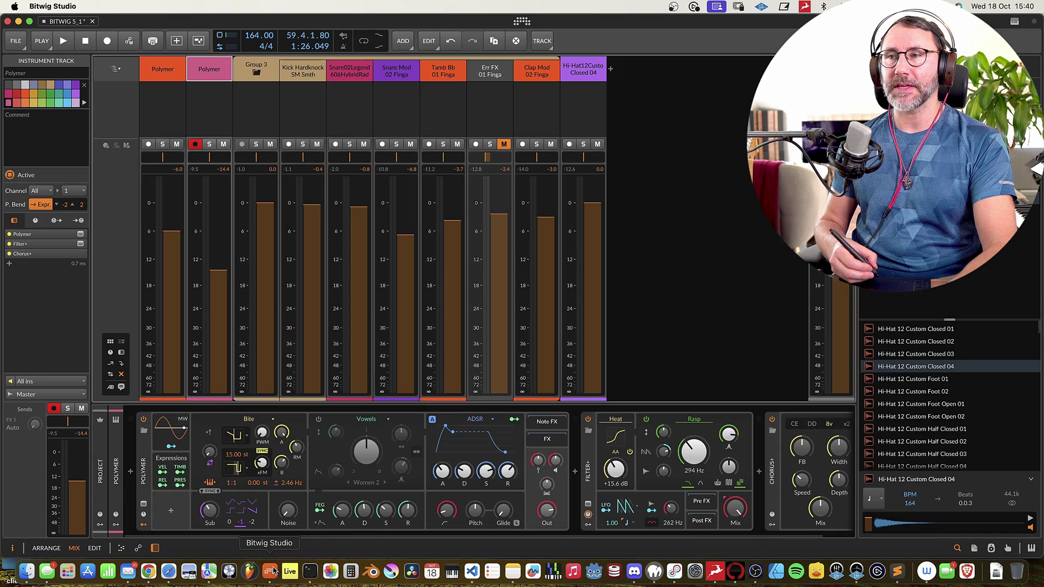
Step: Bring Bitwig Studio forward from the Dock and switch to the Arrange view with Alt+1
{"action": "left_click", "coordinate": [270, 569]}
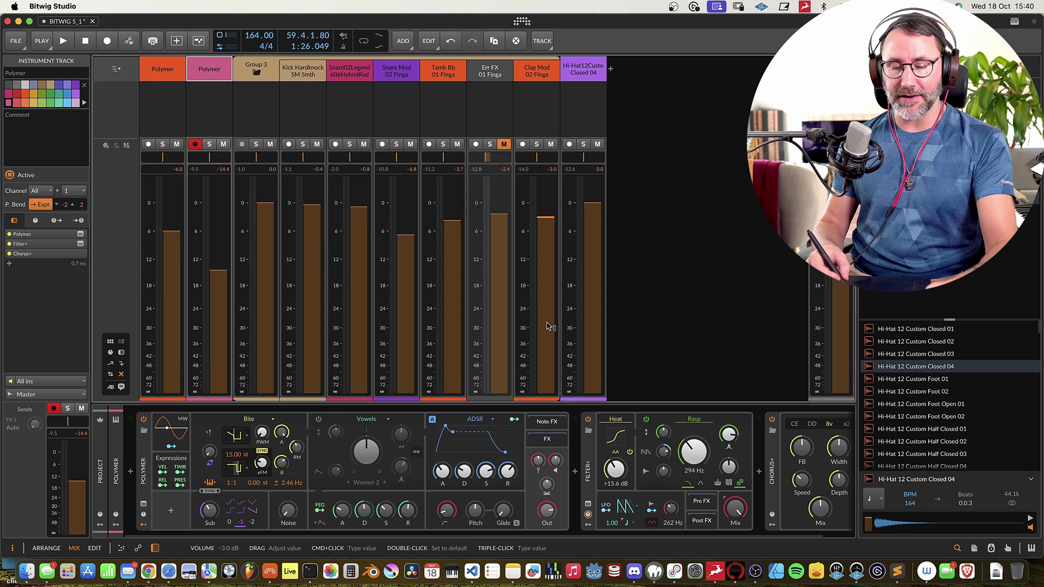
{"action": "key", "text": "alt+1"}
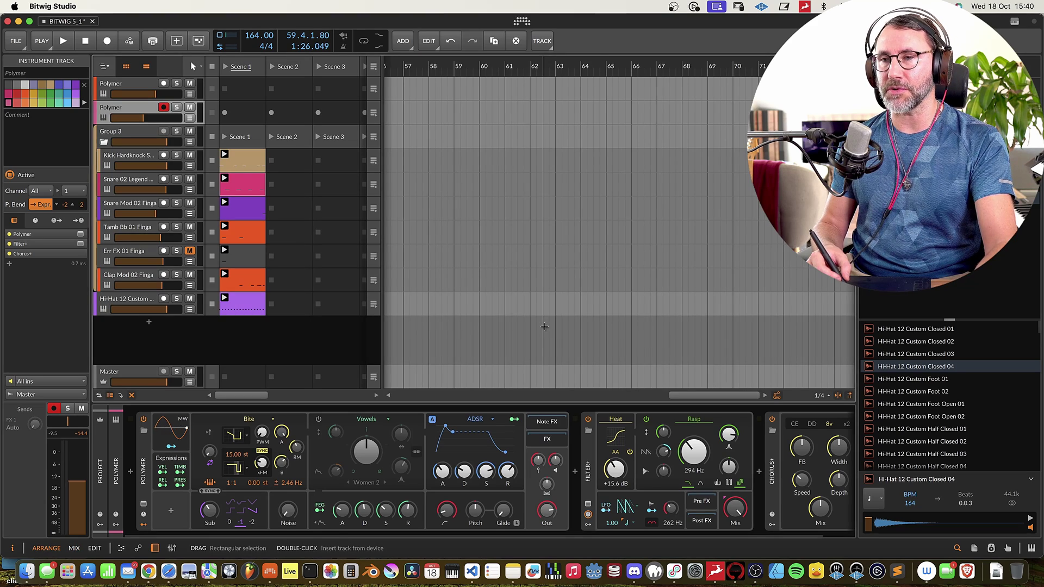